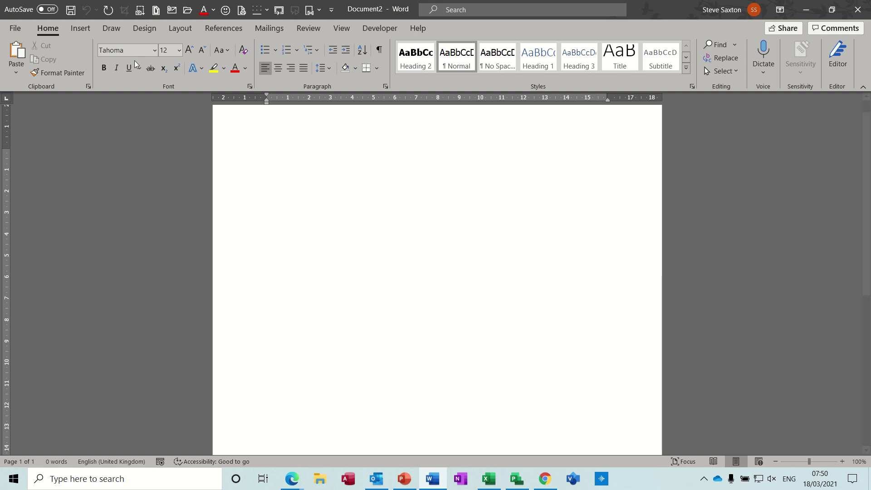
Step: Browse the Building Blocks Organizer, previewing AutoText entries such as Intro and the Filigree cover page, and close it
{"action": "left_click", "coordinate": [77, 28]}
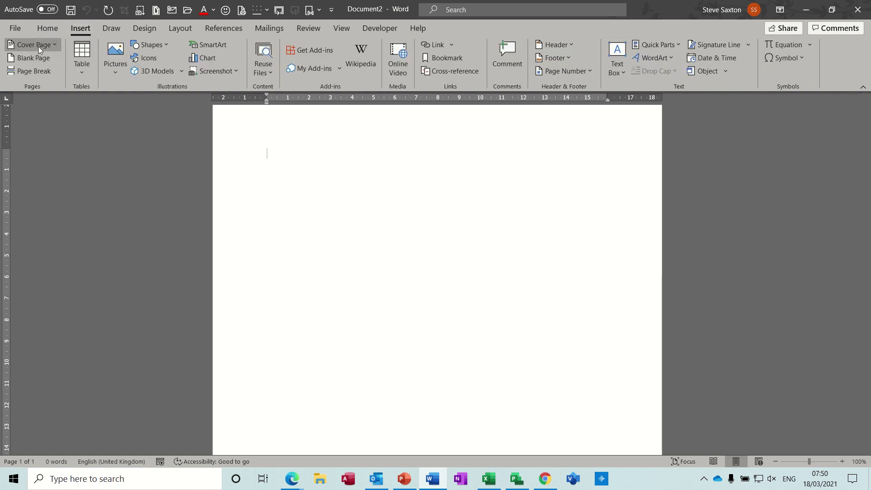
{"action": "left_click", "coordinate": [54, 46]}
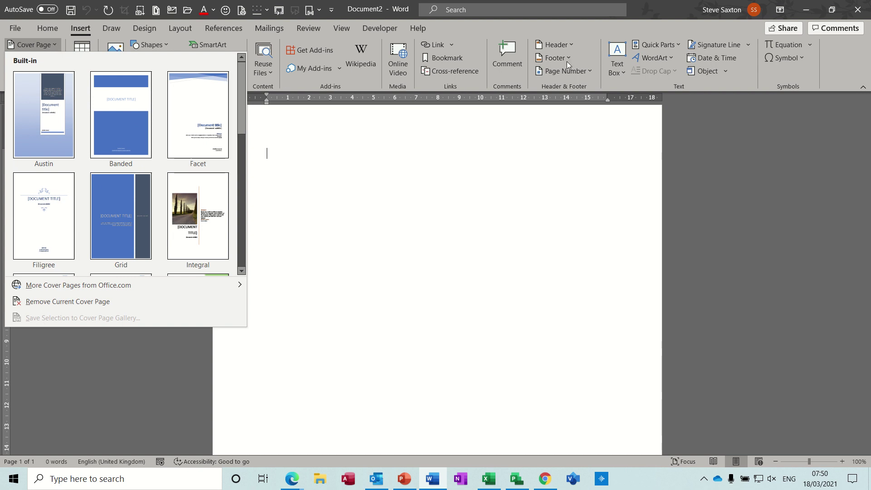
{"action": "left_click", "coordinate": [680, 45]}
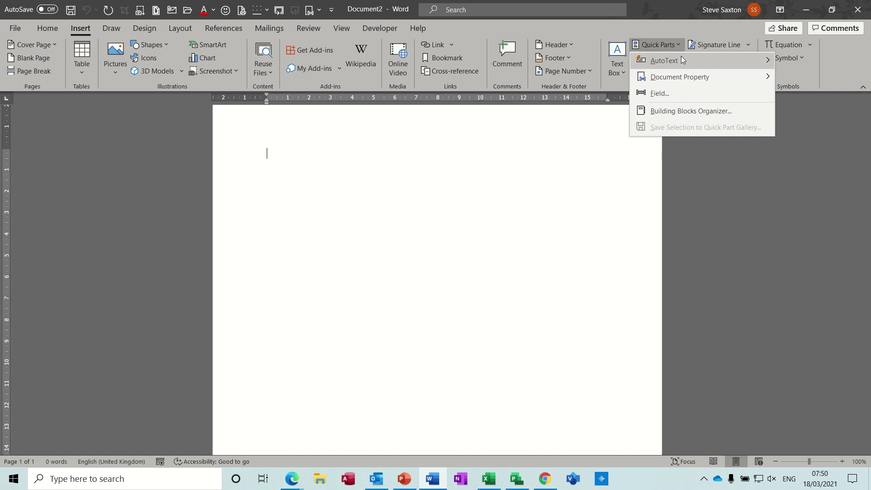
{"action": "left_click", "coordinate": [686, 111]}
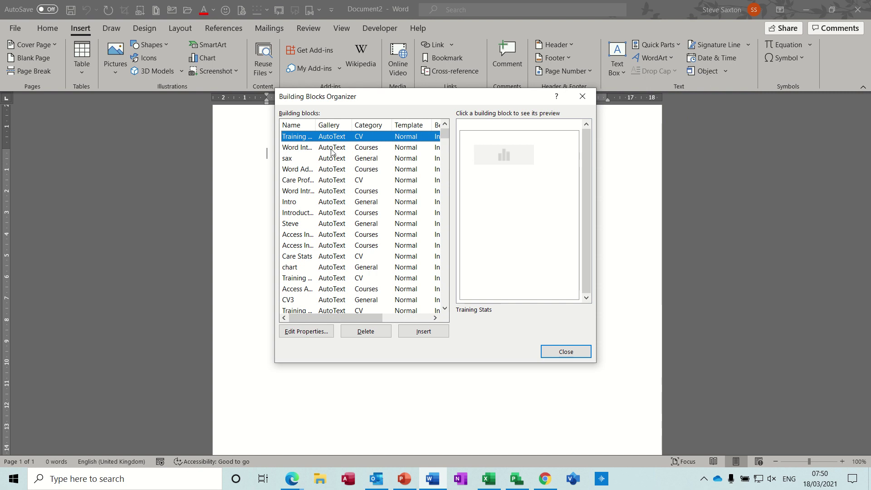
{"action": "left_click", "coordinate": [332, 148]}
{"action": "left_click", "coordinate": [332, 168]}
{"action": "left_click", "coordinate": [344, 202]}
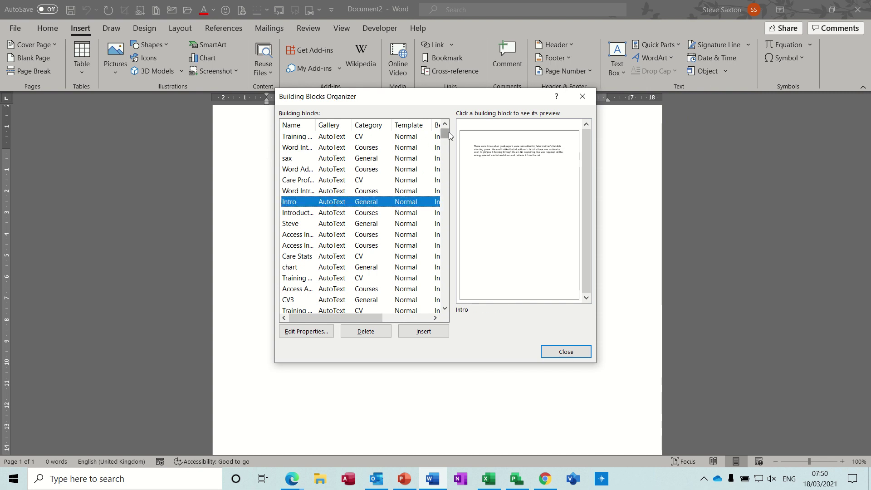
{"action": "left_click_drag", "start_coordinate": [446, 132], "coordinate": [446, 159]}
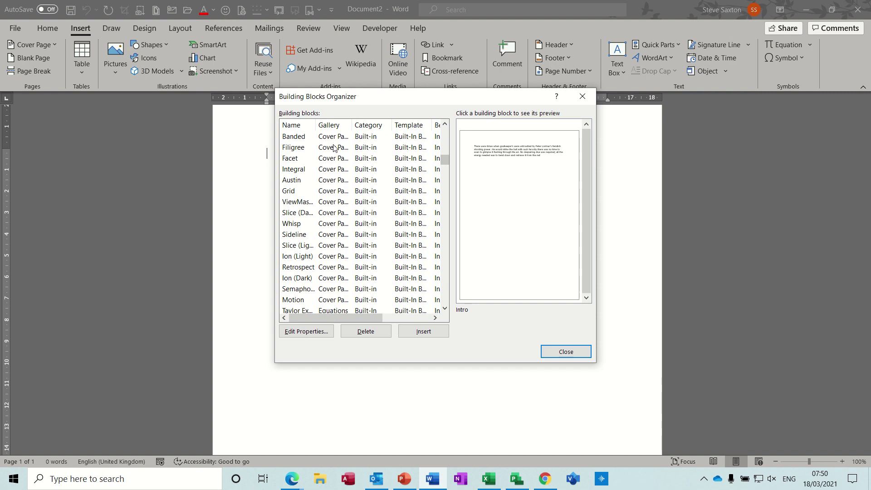
{"action": "left_click", "coordinate": [327, 150]}
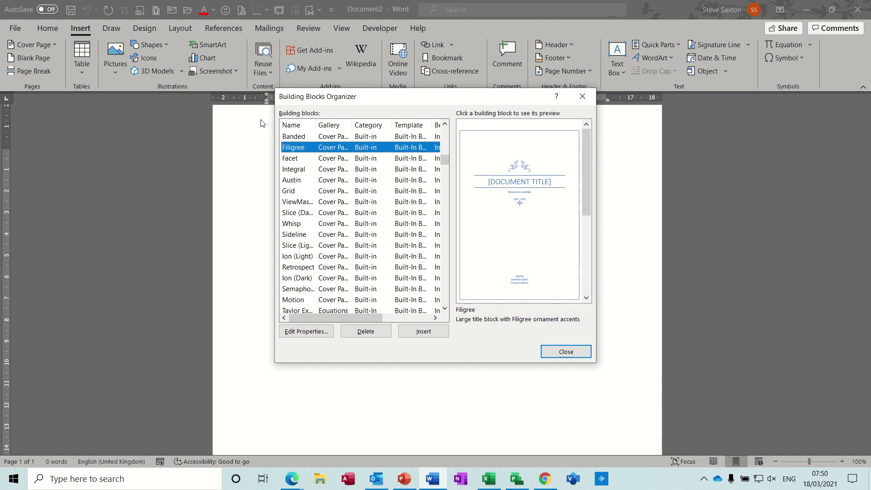
{"action": "left_click", "coordinate": [579, 353]}
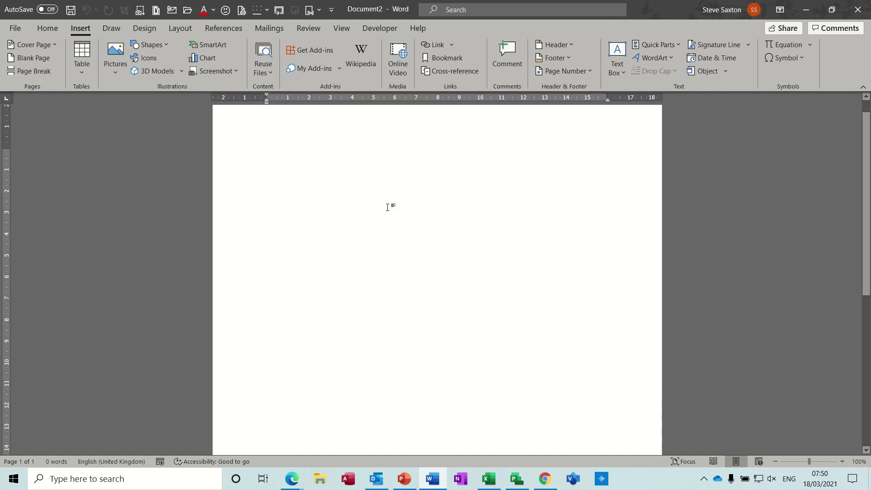
Step: Insert the built-in Facet cover page and replace it with the Integral design
{"action": "left_click", "coordinate": [53, 44]}
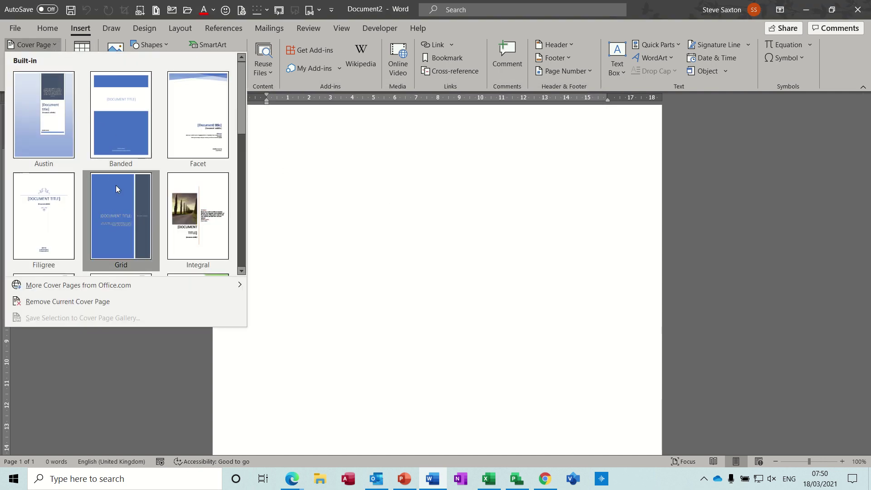
{"action": "left_click", "coordinate": [200, 121]}
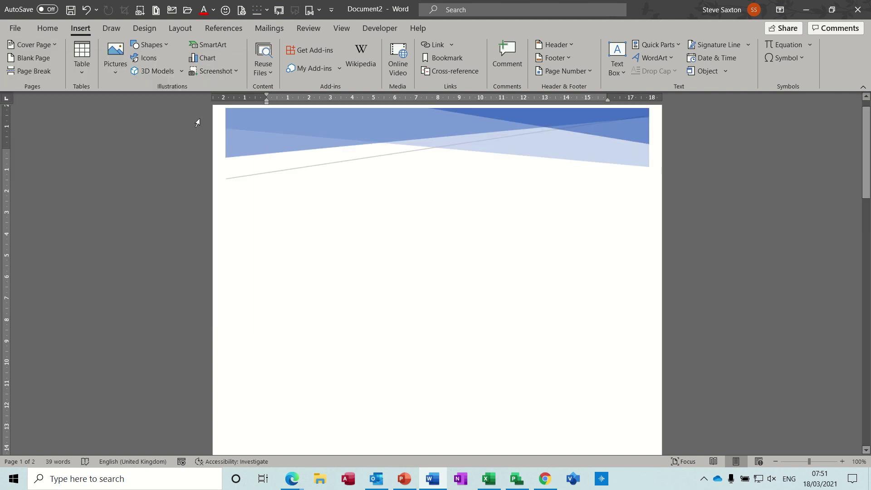
{"action": "left_click", "coordinate": [49, 45]}
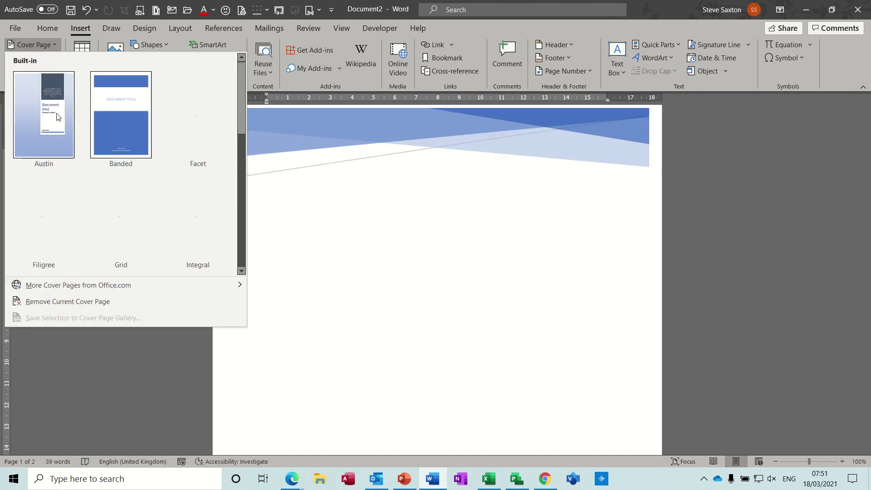
{"action": "left_click", "coordinate": [181, 209]}
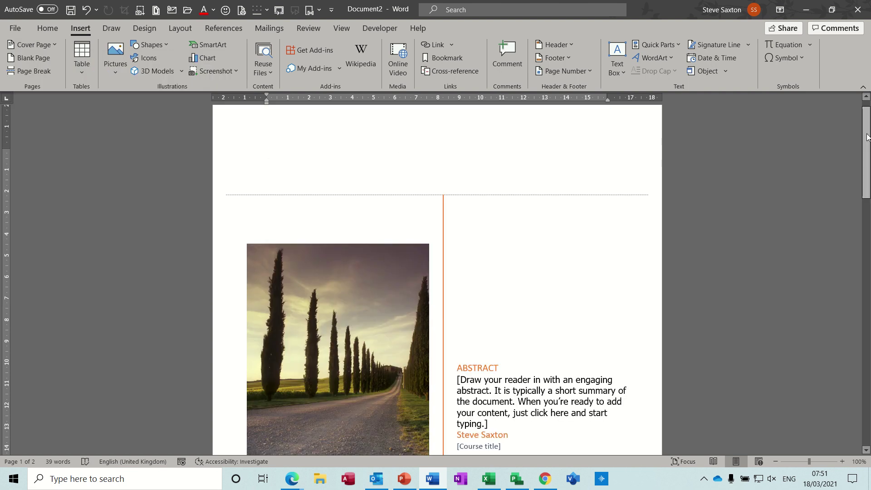
{"action": "left_click_drag", "start_coordinate": [867, 136], "coordinate": [868, 173]}
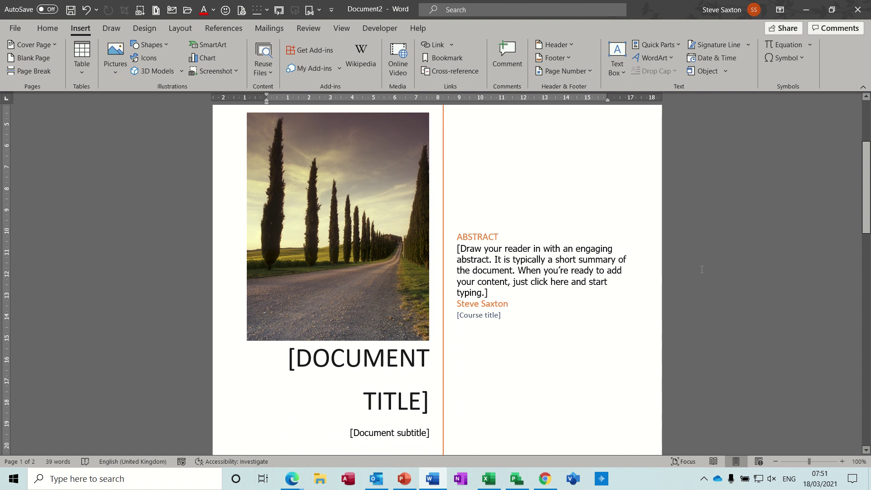
Step: Fill in the cover page title as WATERLOO and the subtitle as June 1815
{"action": "left_click", "coordinate": [359, 358]}
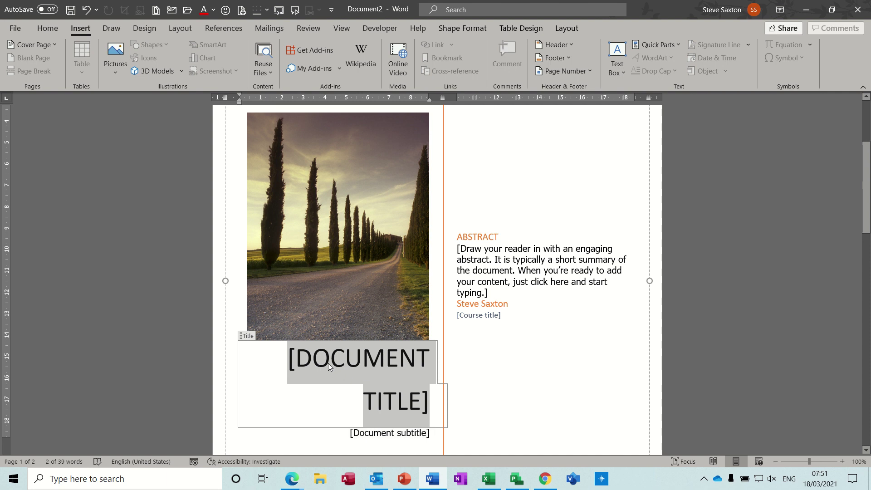
{"action": "type", "text": "WATERLO"}
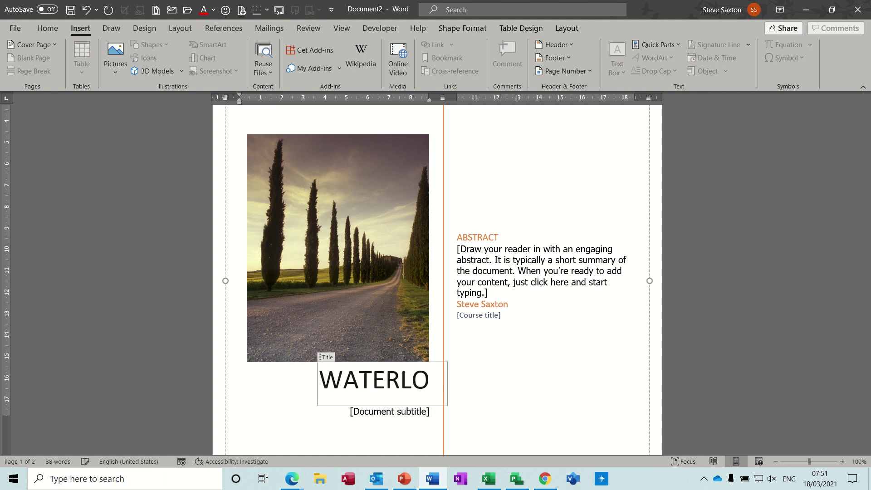
{"action": "type", "text": "O"}
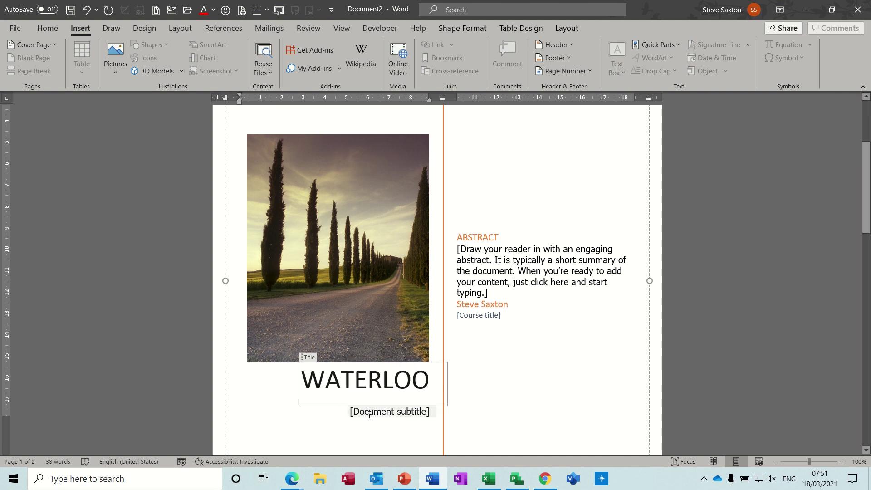
{"action": "left_click", "coordinate": [369, 415]}
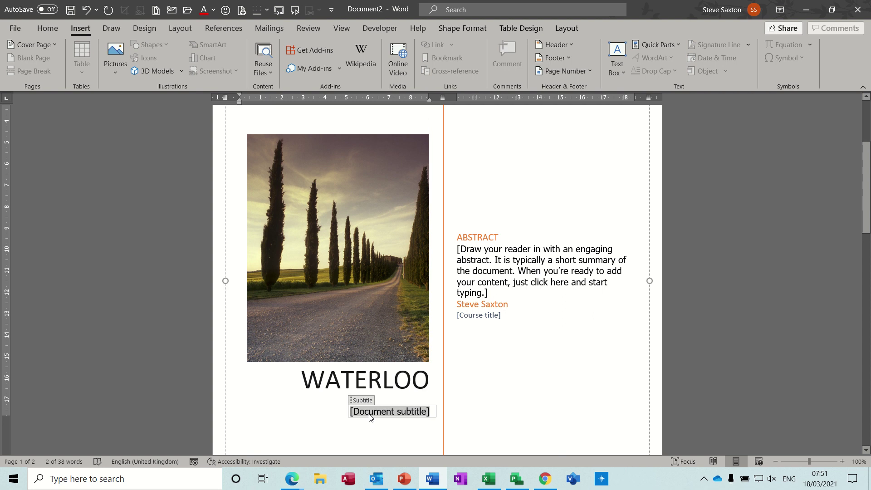
{"action": "type", "text": "June 1"}
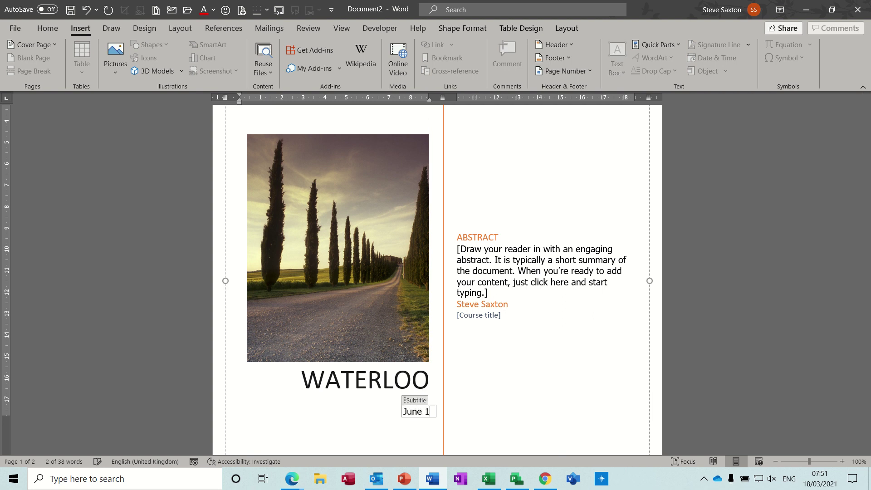
{"action": "type", "text": "815"}
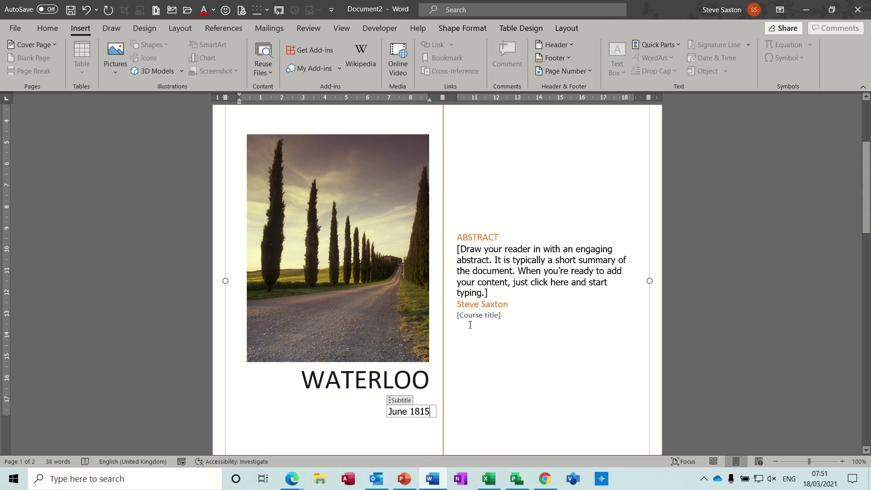
Step: Replace the abstract placeholder with the text of the "intro" AutoText entry
{"action": "left_click", "coordinate": [465, 261]}
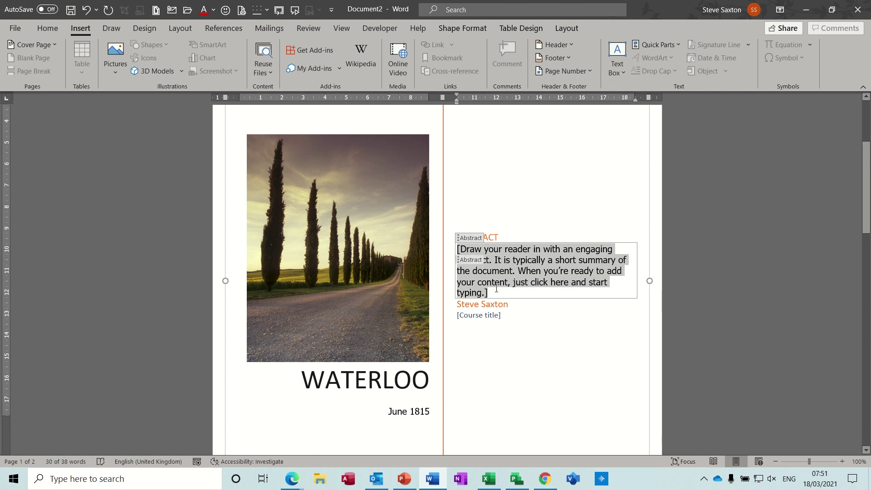
{"action": "type", "text": "intro"}
{"action": "key", "text": "F3"}
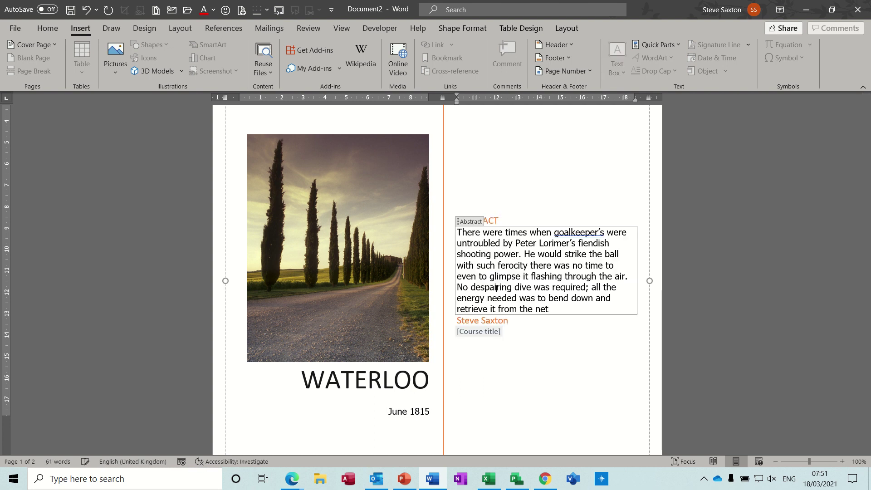
Step: Delete the course title and author fields below the abstract
{"action": "left_click", "coordinate": [479, 332]}
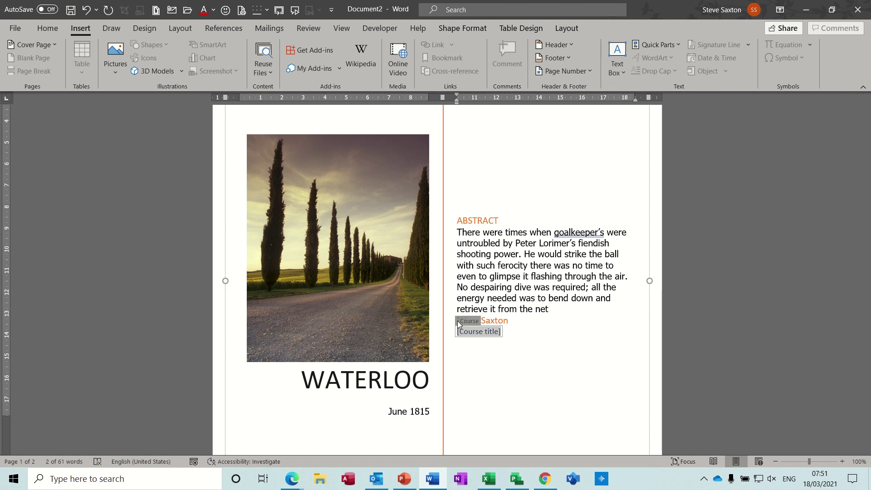
{"action": "key", "text": "Delete"}
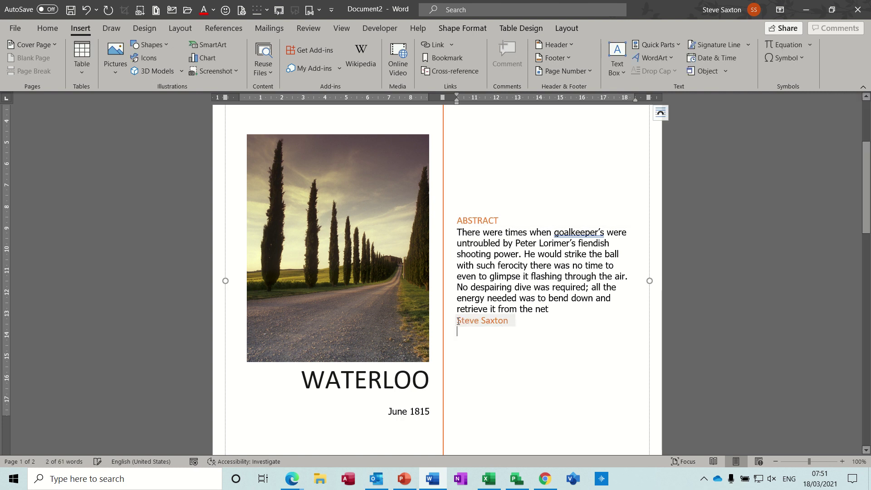
{"action": "left_click", "coordinate": [490, 321]}
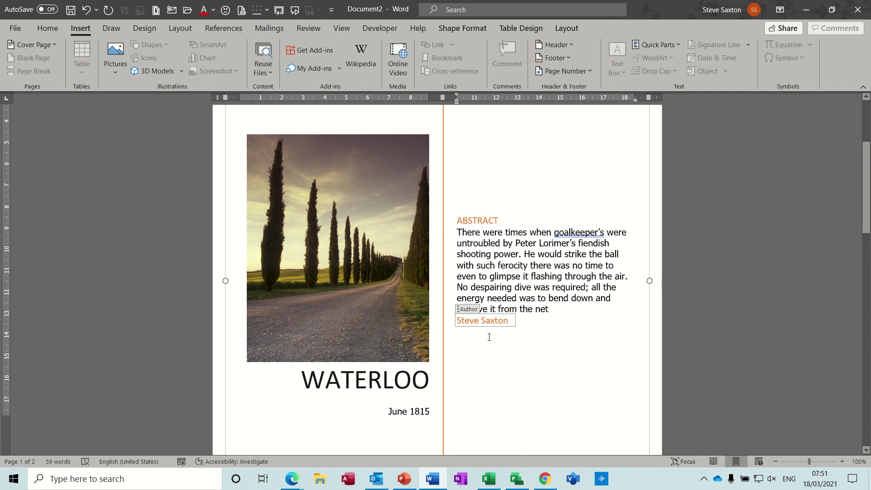
{"action": "left_click", "coordinate": [458, 314]}
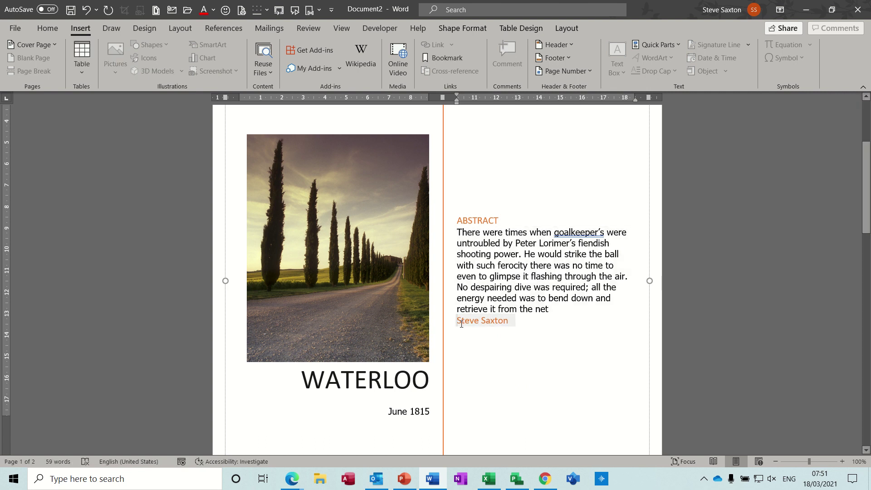
{"action": "left_click", "coordinate": [458, 312]}
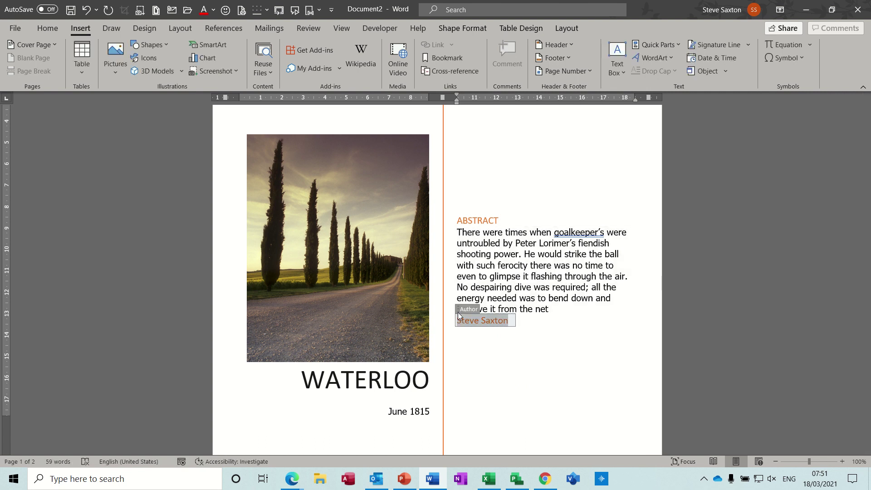
{"action": "key", "text": "Delete"}
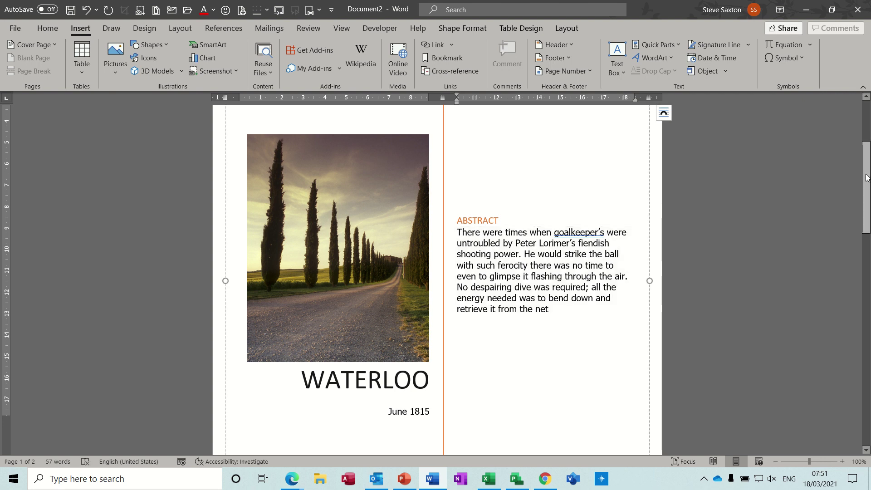
Step: Replace the cover page's tree-lined road picture with the stock image of white daisies
{"action": "mouse_move", "coordinate": [866, 177]}
{"action": "left_mouse_down"}
{"action": "mouse_move", "coordinate": [865, 295]}
{"action": "mouse_move", "coordinate": [865, 186]}
{"action": "left_mouse_up"}
{"action": "right_click", "coordinate": [390, 196]}
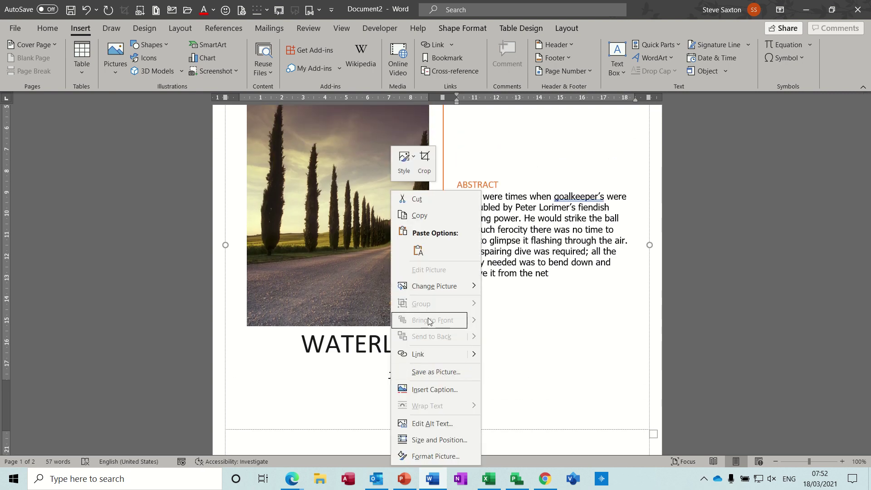
{"action": "mouse_move", "coordinate": [434, 288]}
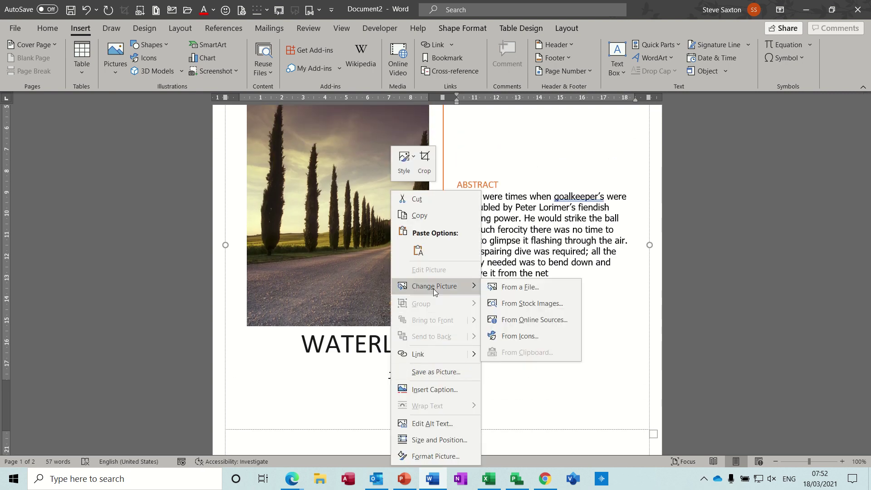
{"action": "left_click", "coordinate": [510, 304]}
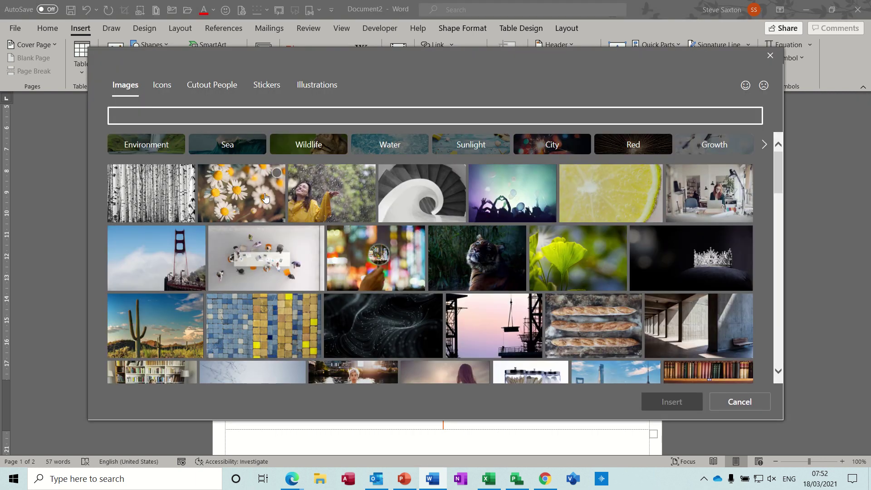
{"action": "key", "text": "Escape"}
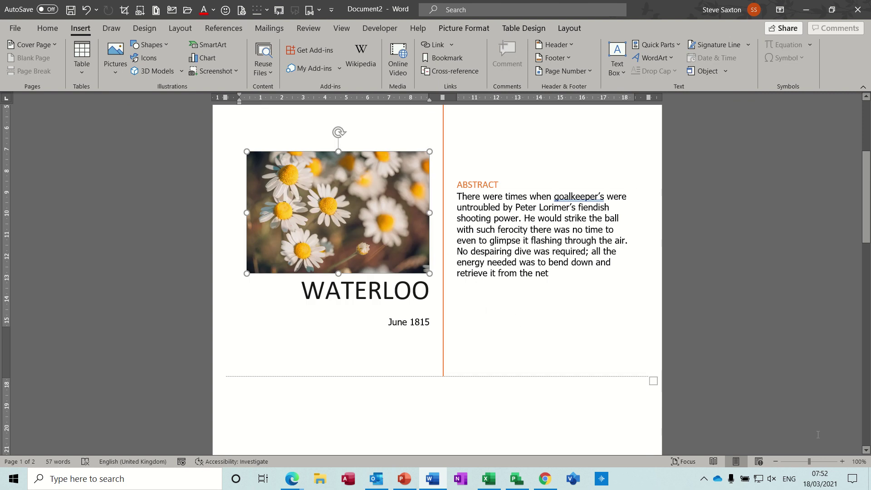
Step: Zoom the document out to 40% to examine the cover page alongside the following page
{"action": "left_click", "coordinate": [775, 462]}
{"action": "left_click", "coordinate": [776, 462]}
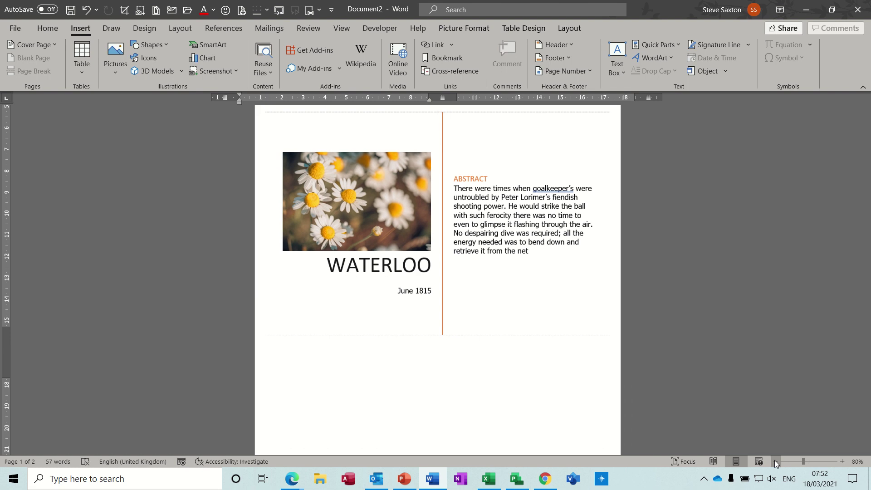
{"action": "left_click", "coordinate": [776, 461]}
{"action": "left_click", "coordinate": [775, 461]}
{"action": "left_click", "coordinate": [776, 461]}
{"action": "left_click", "coordinate": [776, 461]}
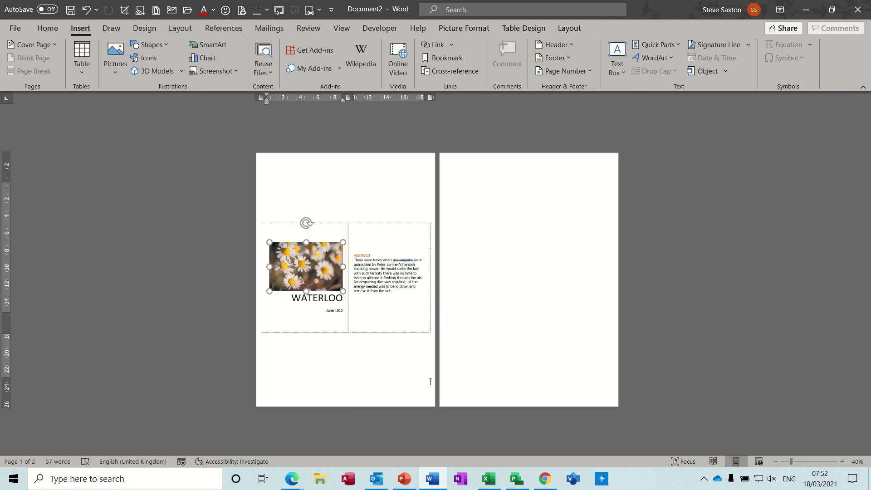
Step: Browse the built-in cover page designs without inserting another one
{"action": "key", "text": "ctrl+Home"}
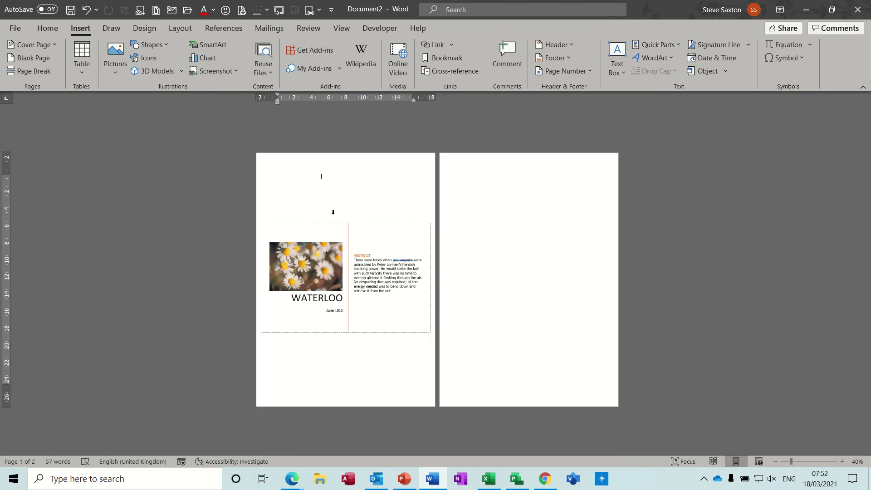
{"action": "left_click", "coordinate": [53, 43]}
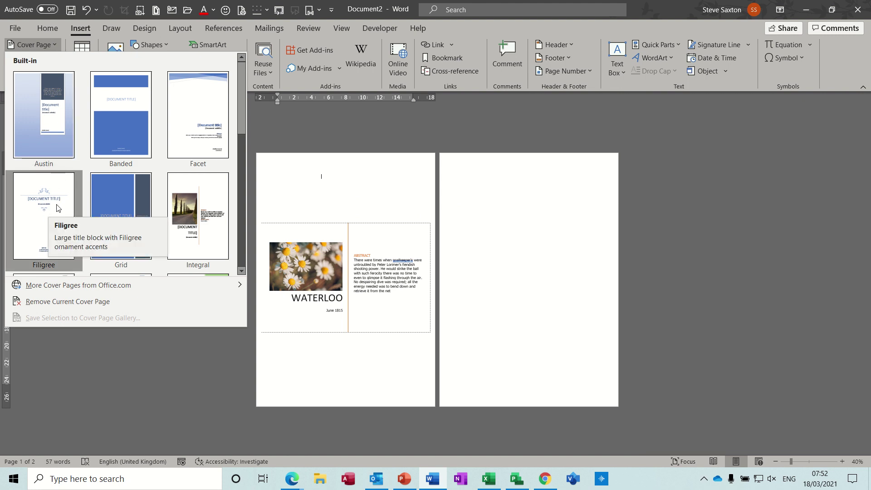
{"action": "left_click_drag", "start_coordinate": [241, 100], "coordinate": [235, 189]}
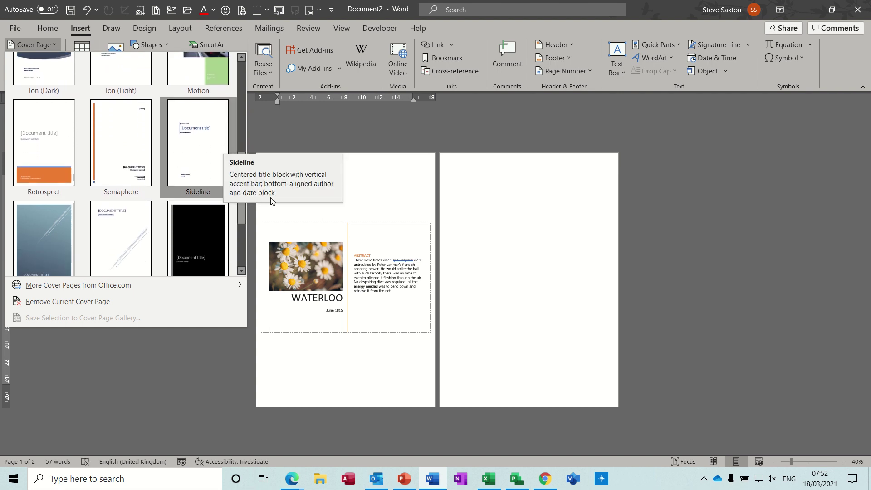
{"action": "left_click", "coordinate": [514, 289]}
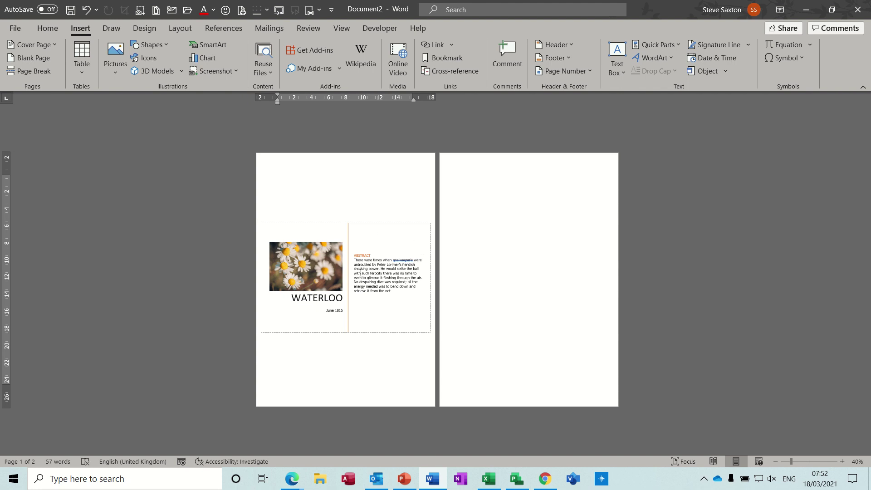
Step: Select the cover page's Title control and check in the ribbon customization options that the Developer commands are enabled
{"action": "left_click", "coordinate": [298, 295]}
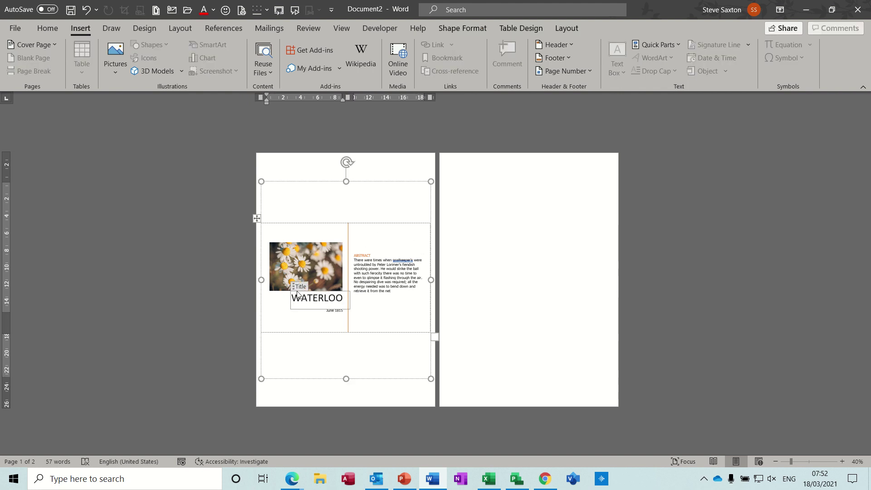
{"action": "left_click", "coordinate": [379, 30]}
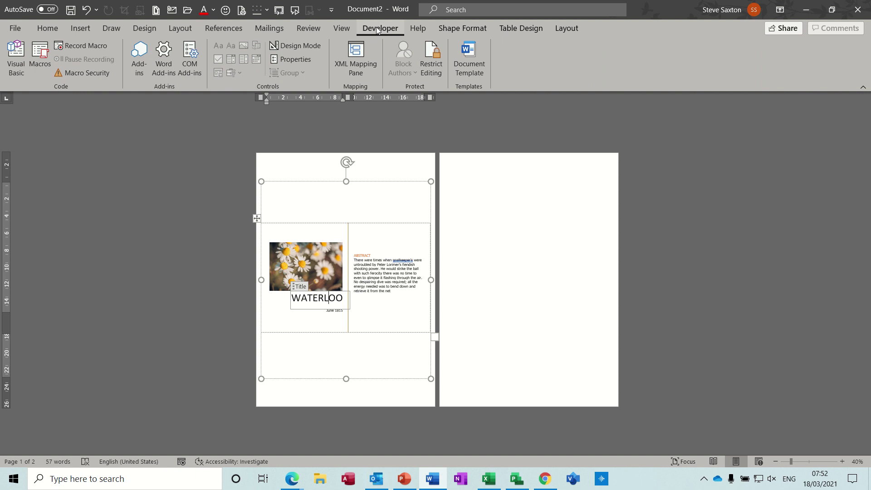
{"action": "left_click", "coordinate": [17, 29]}
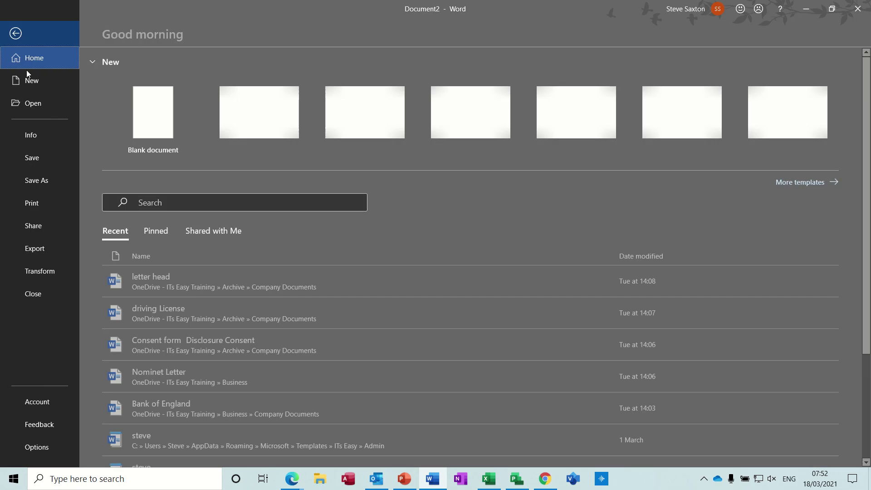
{"action": "left_click", "coordinate": [37, 447]}
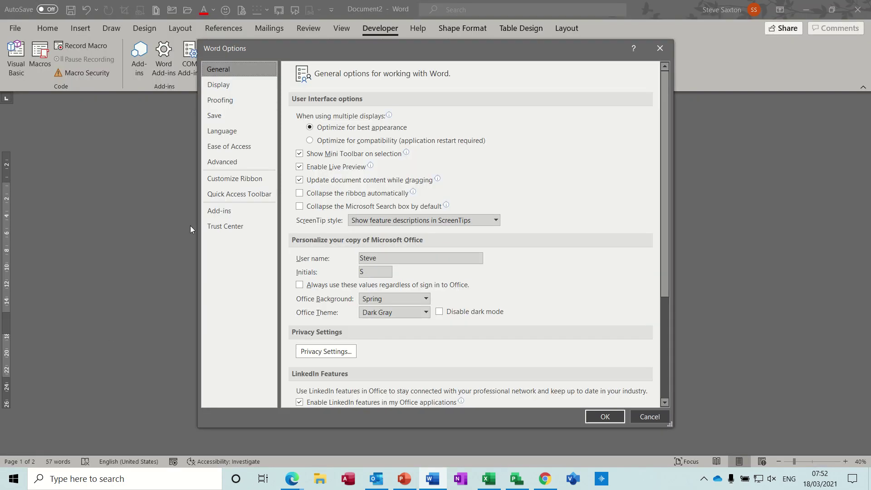
{"action": "left_click", "coordinate": [241, 180]}
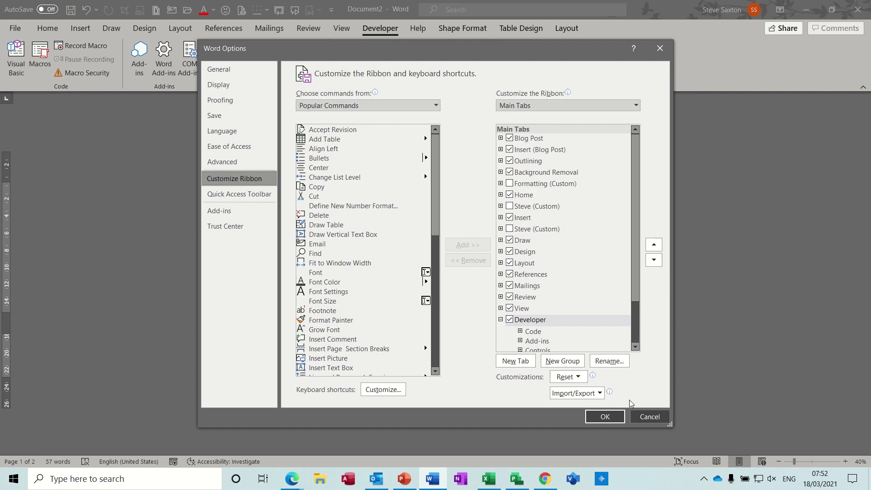
{"action": "left_click", "coordinate": [647, 415]}
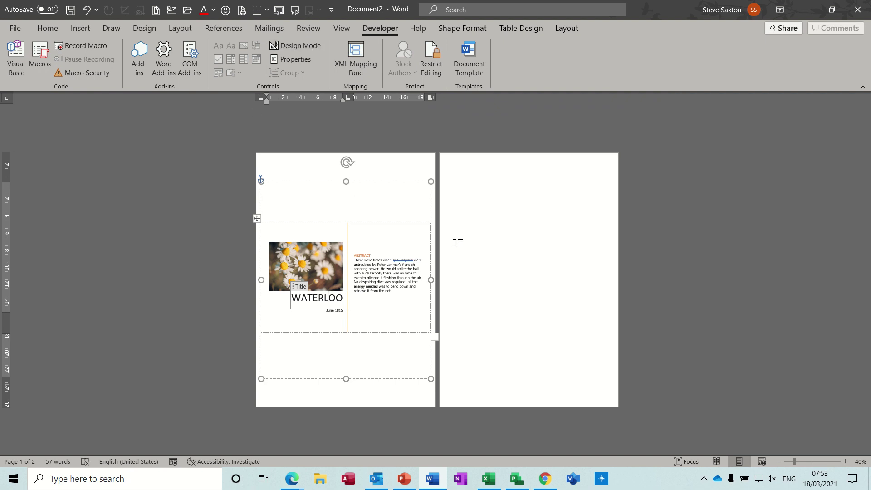
Step: Insert a rich text content control on the blank second page, fill it with random sample text and select the whole control
{"action": "left_click", "coordinate": [463, 193]}
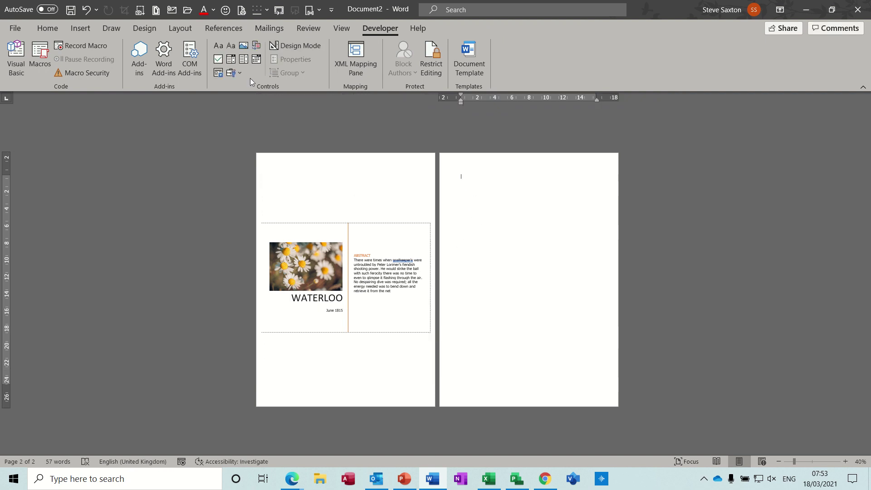
{"action": "left_click", "coordinate": [219, 48]}
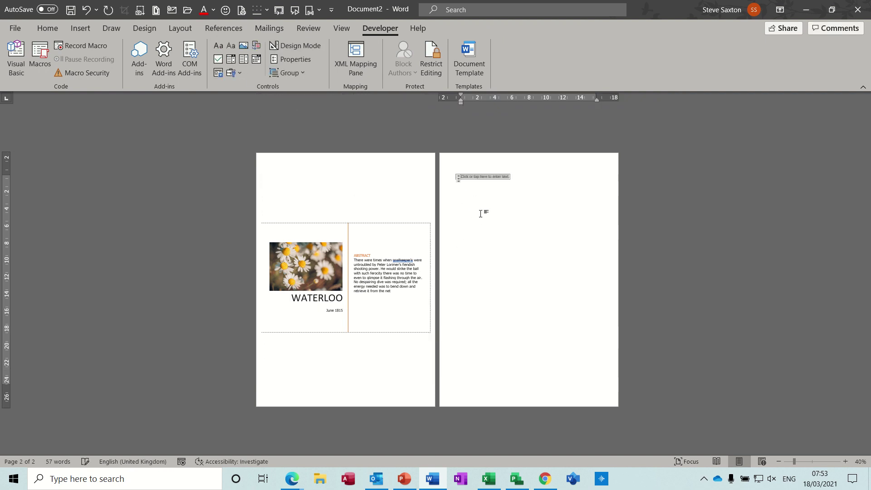
{"action": "type", "text": "dfgdfgdfdh"}
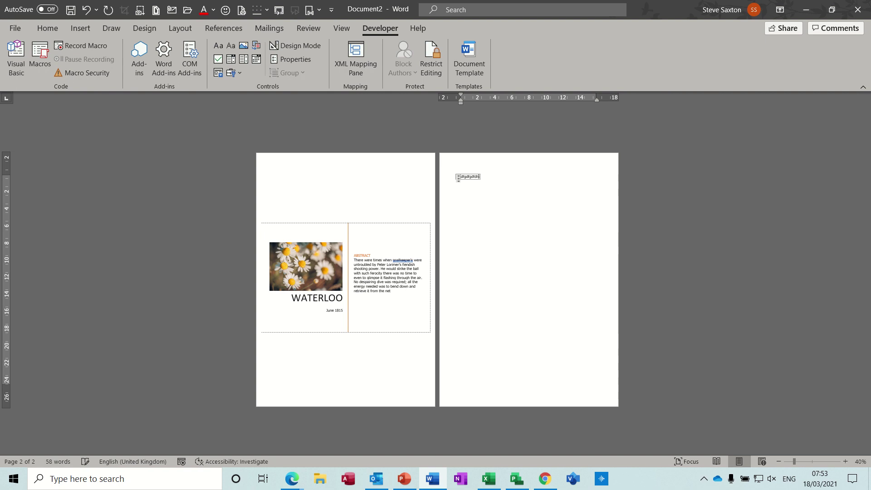
{"action": "type", "text": "jfhjdsbfc"}
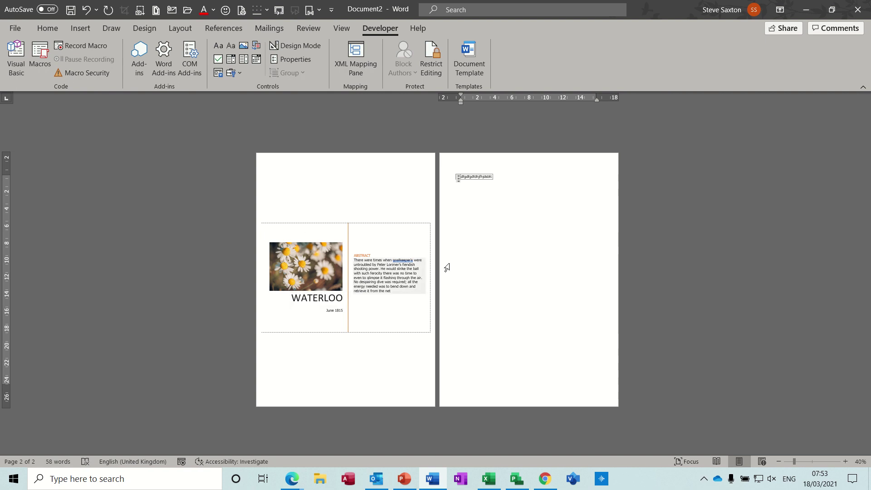
{"action": "left_click", "coordinate": [458, 177]}
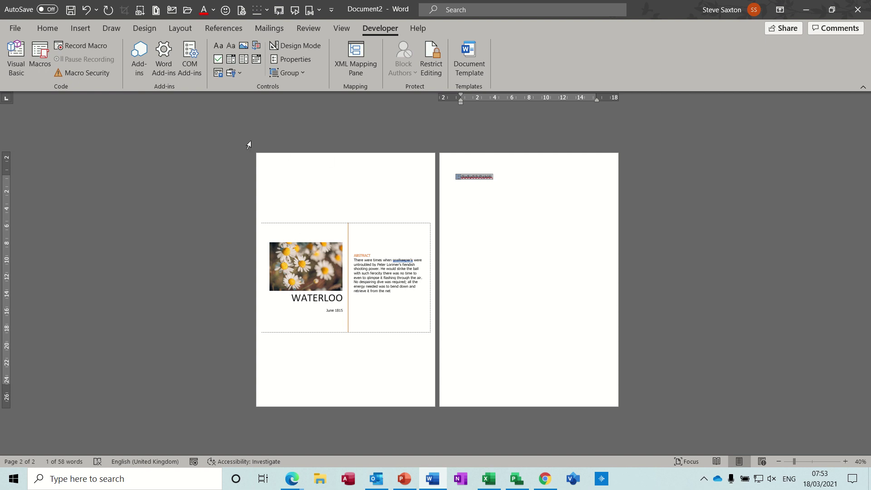
Step: Open the Building Blocks Organizer and preview the Filigree, Integral and Grid cover pages
{"action": "left_click", "coordinate": [84, 30]}
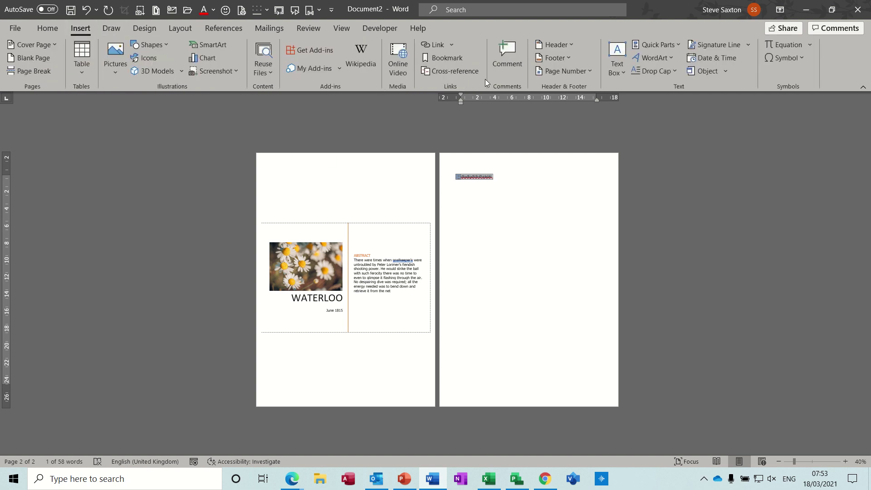
{"action": "left_click", "coordinate": [656, 45]}
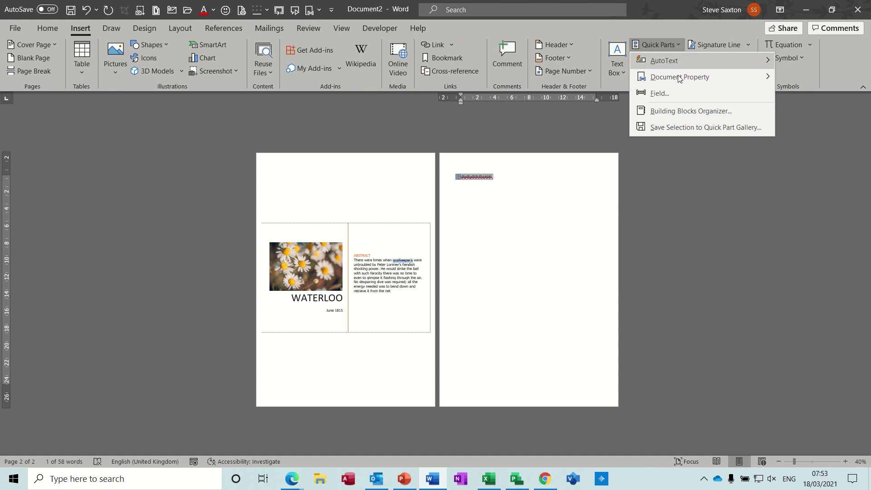
{"action": "left_click", "coordinate": [719, 113]}
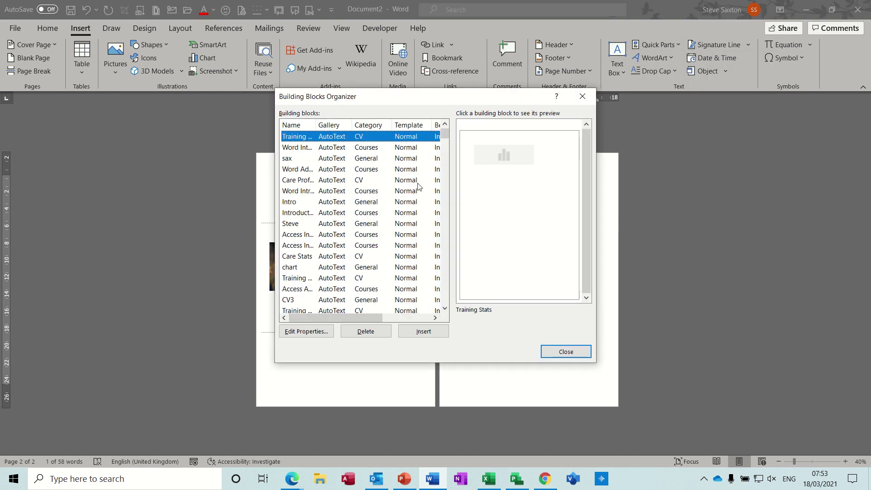
{"action": "left_click_drag", "start_coordinate": [445, 133], "coordinate": [446, 159]}
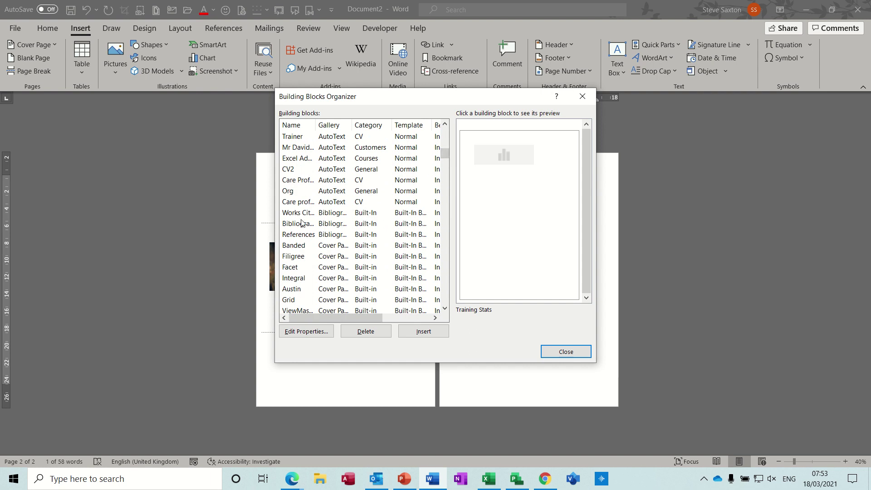
{"action": "left_click", "coordinate": [294, 256]}
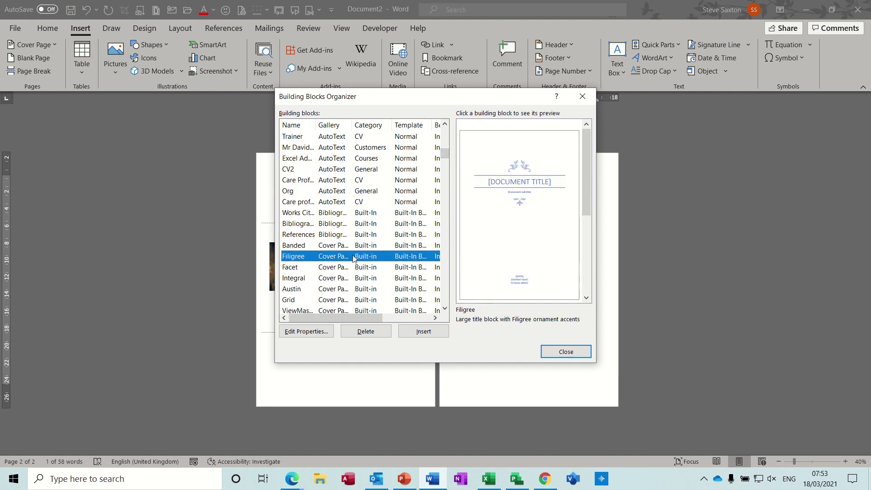
{"action": "left_click", "coordinate": [292, 280]}
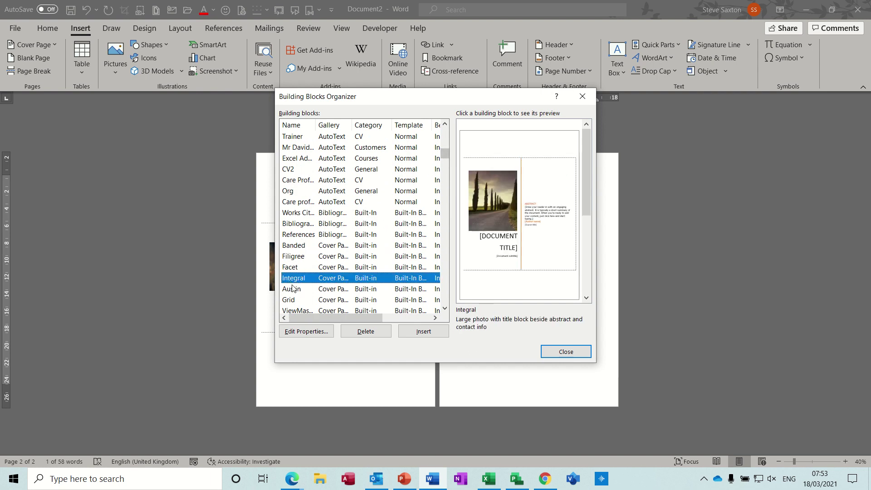
{"action": "left_click", "coordinate": [293, 301]}
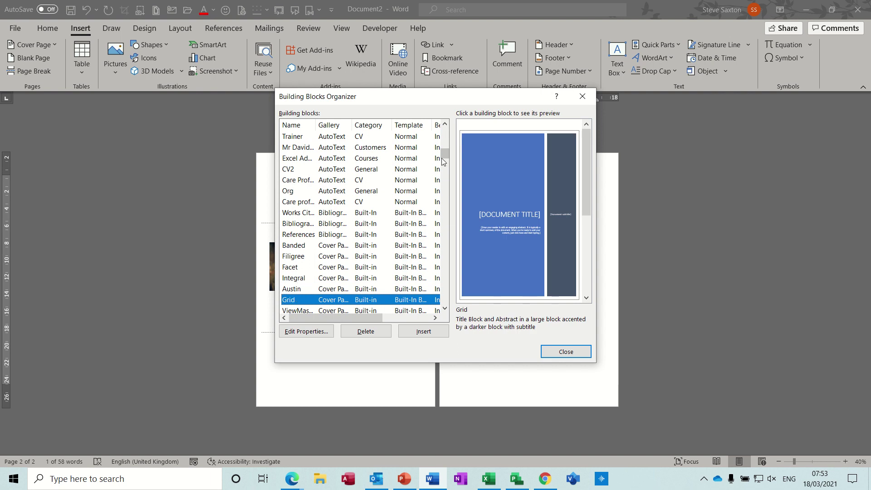
Step: Preview built-in footer building blocks, including Slice, Austin and Ion (Dark)
{"action": "left_click_drag", "start_coordinate": [445, 158], "coordinate": [446, 184]}
{"action": "left_click", "coordinate": [336, 171]}
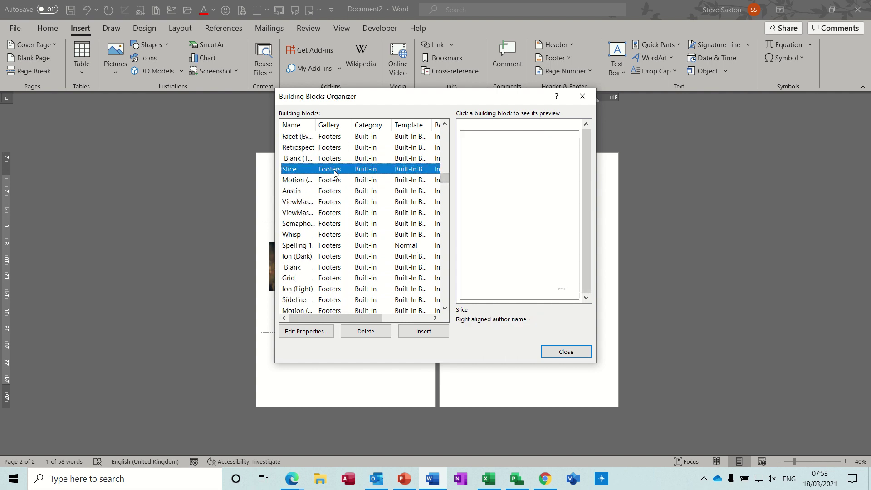
{"action": "left_click", "coordinate": [330, 191]}
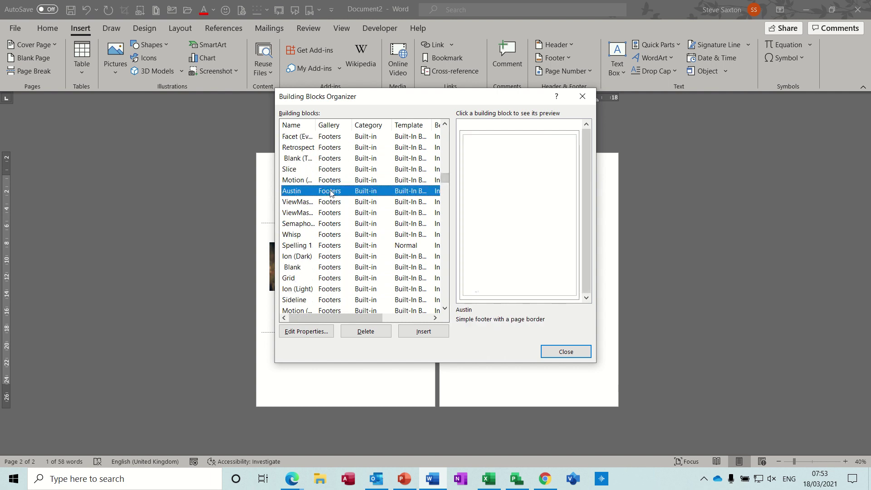
{"action": "left_click", "coordinate": [328, 227]}
{"action": "left_click", "coordinate": [333, 258]}
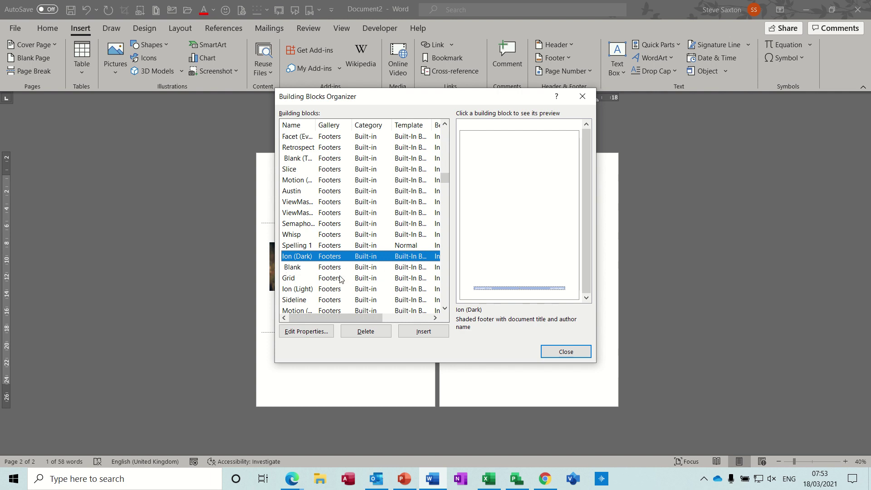
Step: Preview the Ion (Light) header and the Pg. Number 1 page number building block
{"action": "left_click_drag", "start_coordinate": [445, 178], "coordinate": [445, 195]}
{"action": "left_click", "coordinate": [343, 212]}
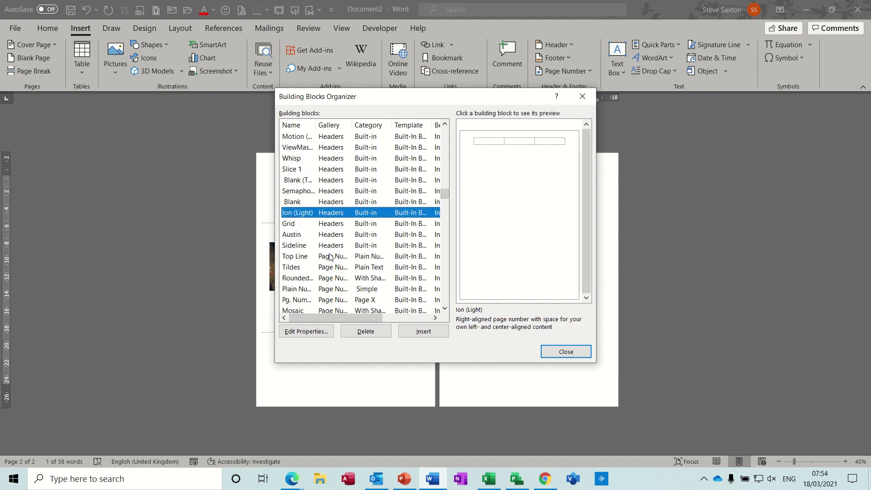
{"action": "left_click", "coordinate": [330, 278]}
{"action": "left_click", "coordinate": [325, 300]}
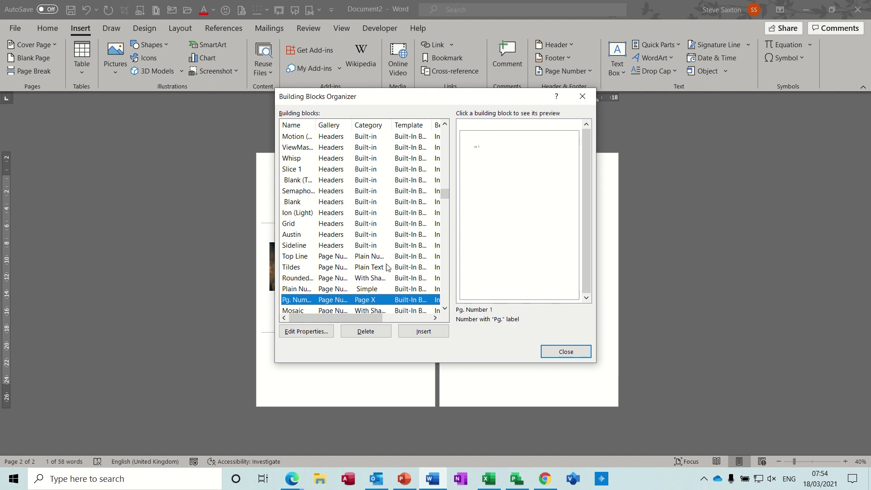
Step: Preview further page number building blocks, including Bold Numbers 1, Tab 2, Circle and Square 1
{"action": "left_click_drag", "start_coordinate": [447, 190], "coordinate": [439, 214]}
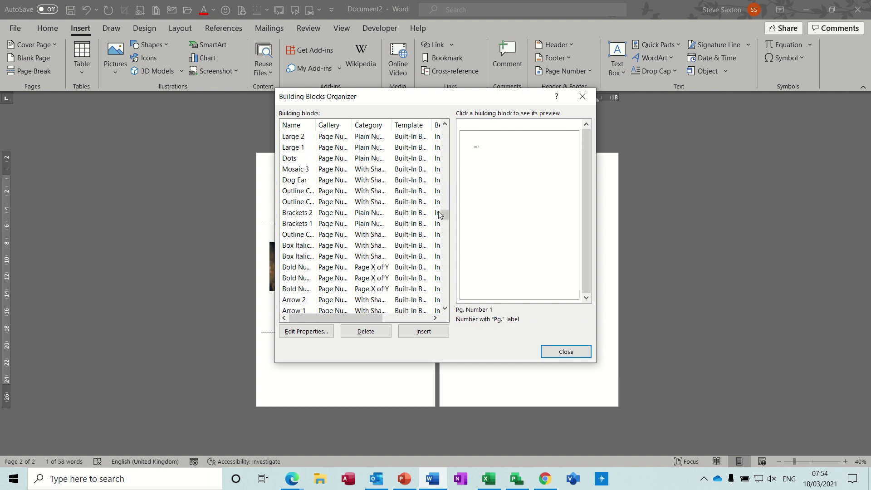
{"action": "left_click", "coordinate": [303, 257]}
{"action": "left_click", "coordinate": [308, 290]}
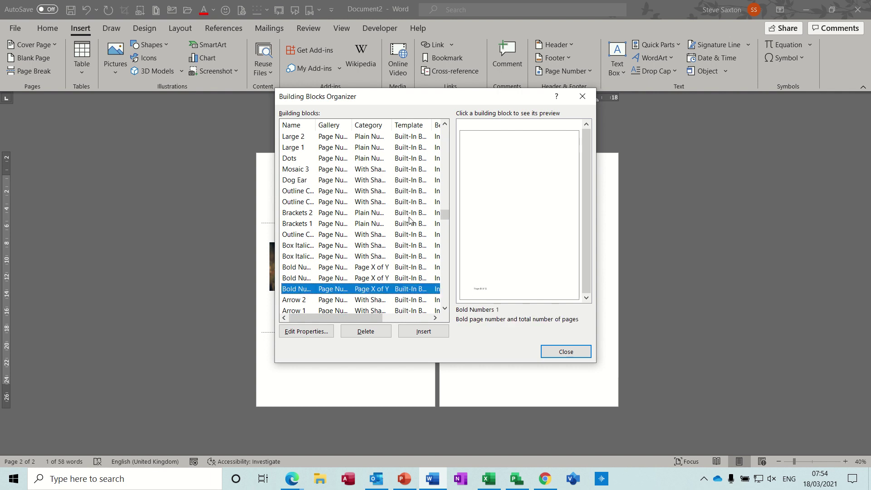
{"action": "left_click_drag", "start_coordinate": [444, 217], "coordinate": [443, 237]}
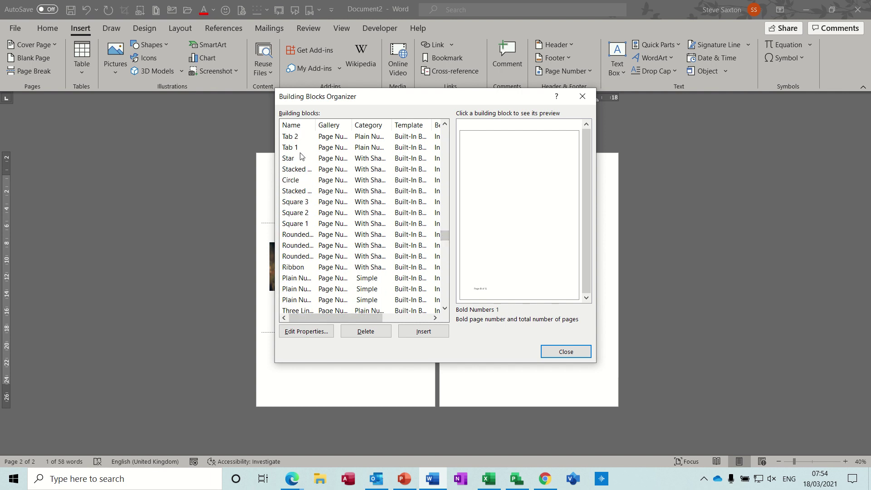
{"action": "left_click", "coordinate": [296, 140]}
{"action": "left_click", "coordinate": [298, 179]}
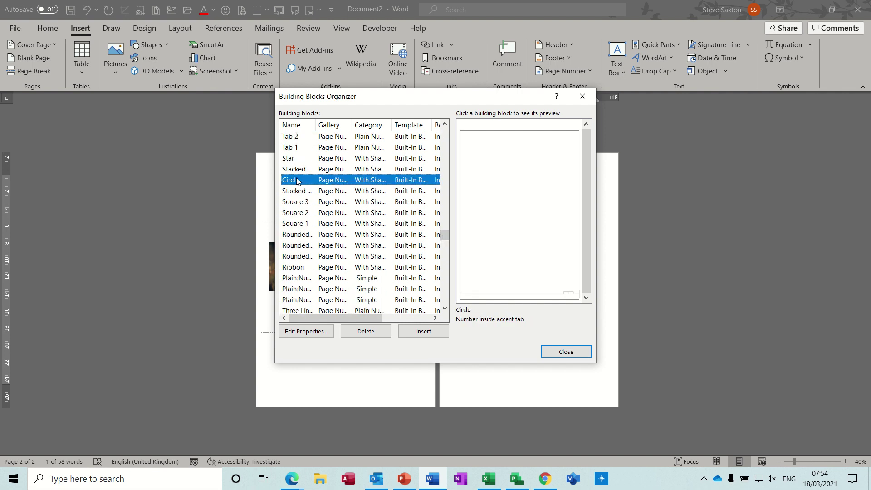
{"action": "left_click", "coordinate": [305, 223]}
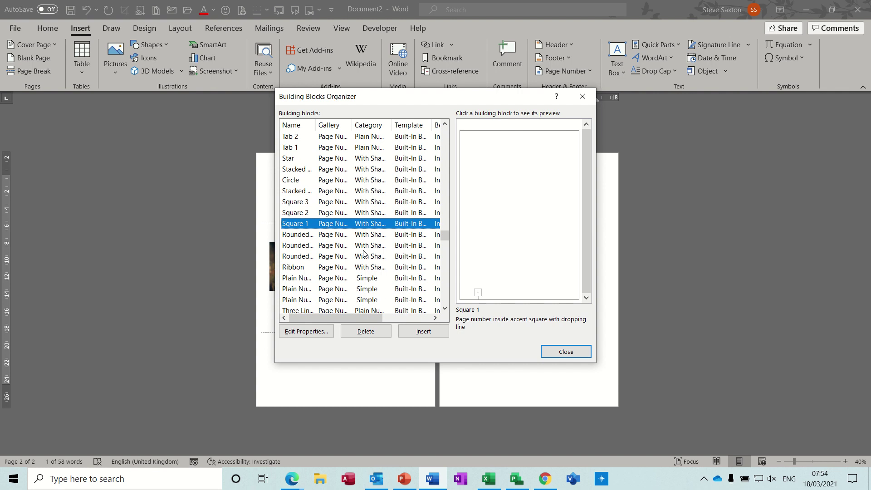
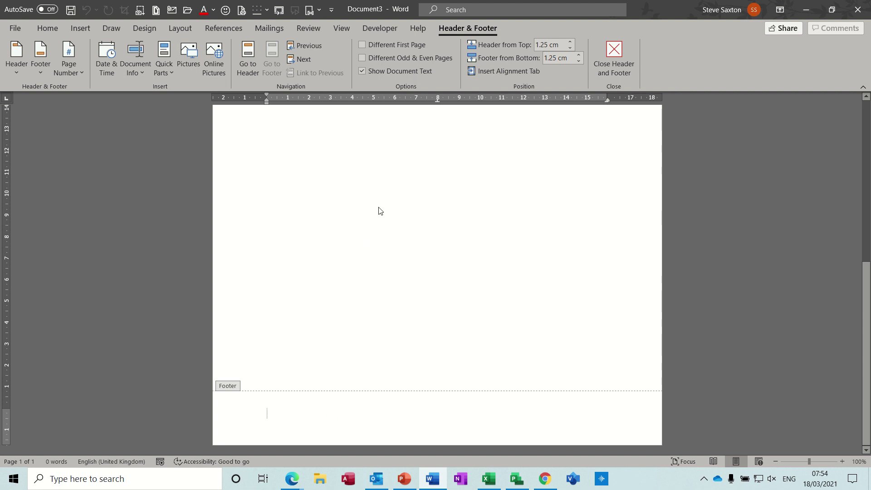
Step: Insert a FileName field with the path added in the footer, and move the insertion point to the right-aligned tab stop
{"action": "left_click", "coordinate": [82, 27]}
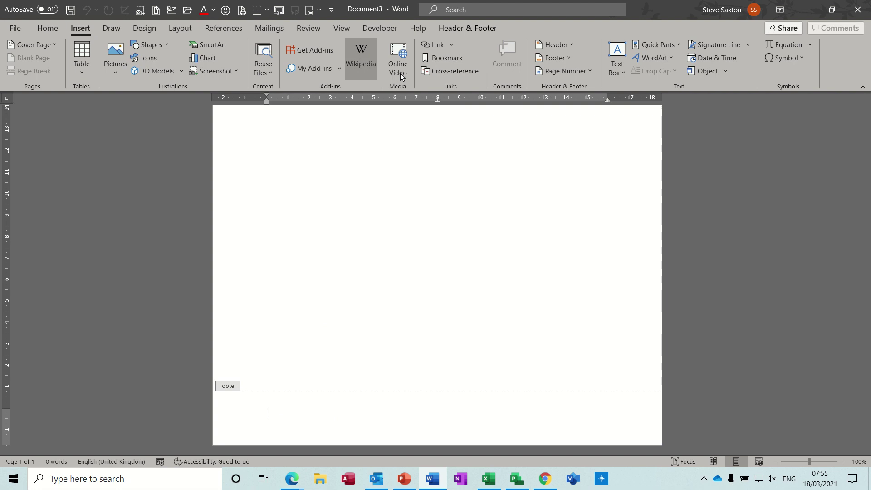
{"action": "left_click", "coordinate": [676, 48]}
{"action": "left_click", "coordinate": [661, 91]}
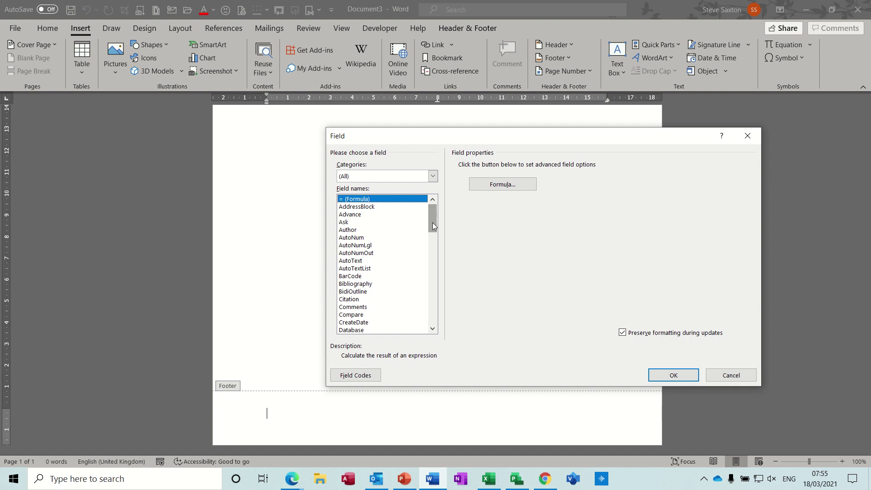
{"action": "left_click_drag", "start_coordinate": [432, 223], "coordinate": [432, 239]}
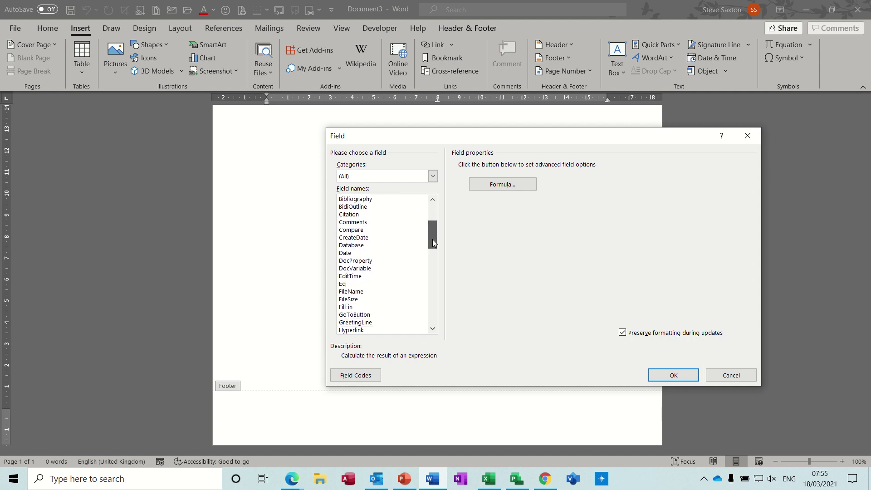
{"action": "left_click", "coordinate": [357, 292]}
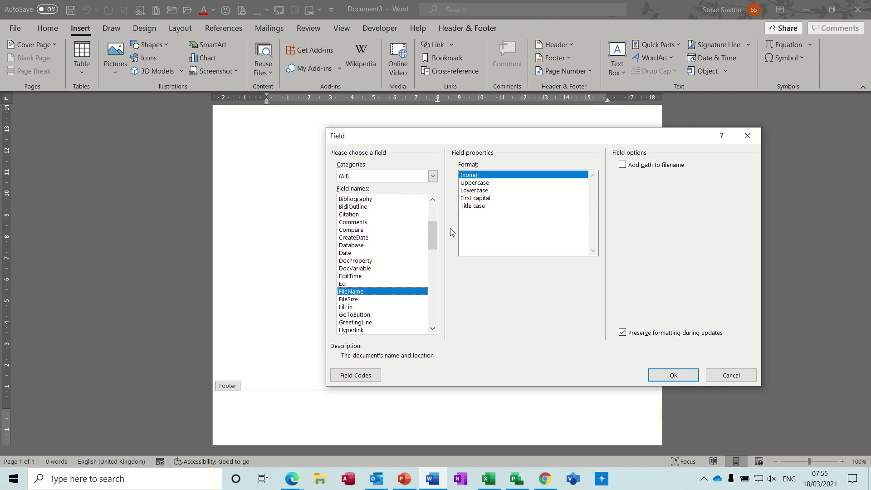
{"action": "left_click", "coordinate": [623, 166]}
{"action": "left_click", "coordinate": [668, 378]}
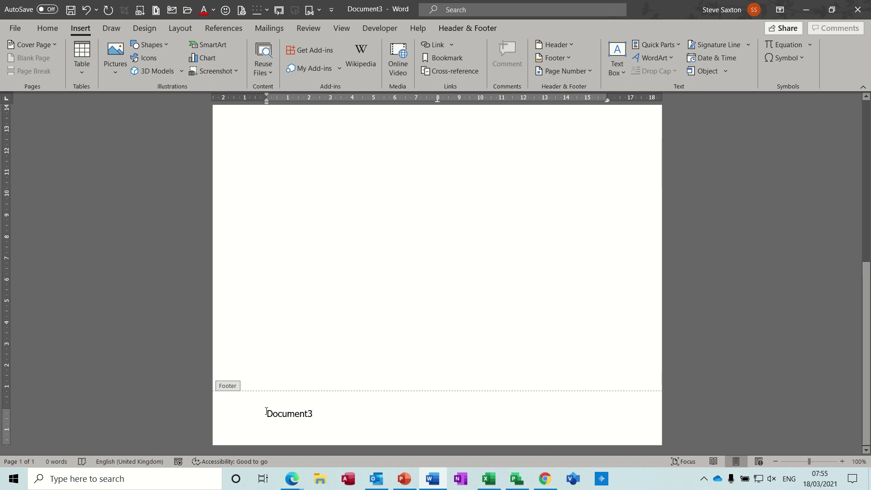
{"action": "key", "text": "Tab"}
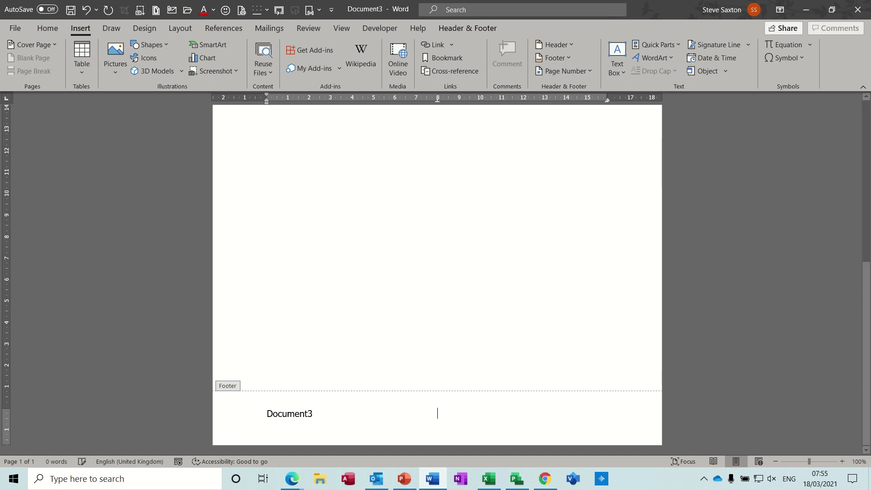
{"action": "key", "text": "Tab"}
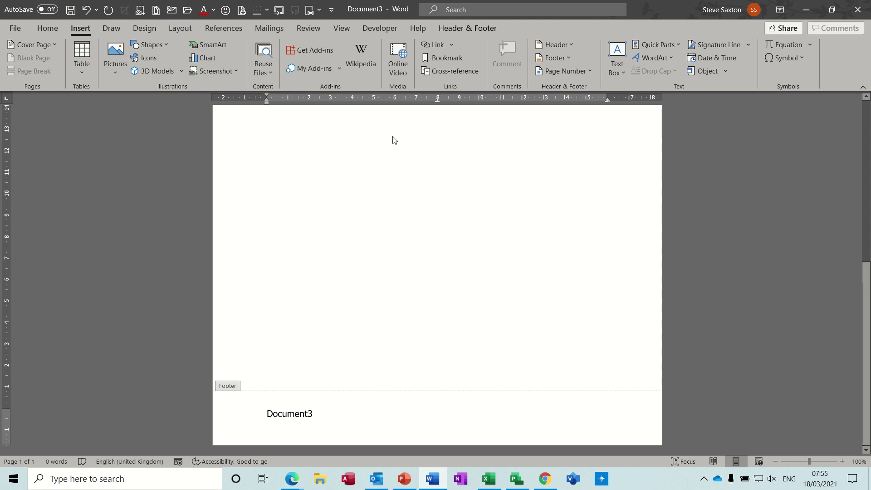
Step: Try adding the Plain Number 3 page number at the bottom of the page, and undo it
{"action": "left_click", "coordinate": [461, 29]}
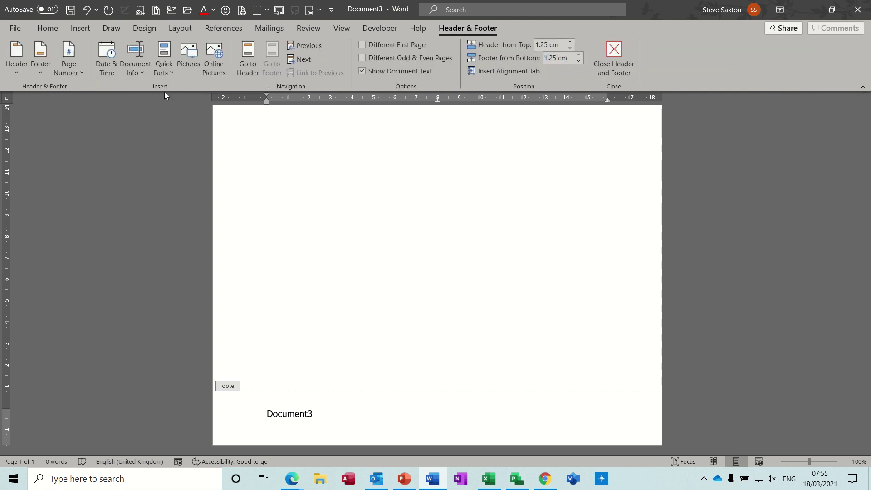
{"action": "left_click", "coordinate": [76, 75]}
{"action": "mouse_move", "coordinate": [98, 105]}
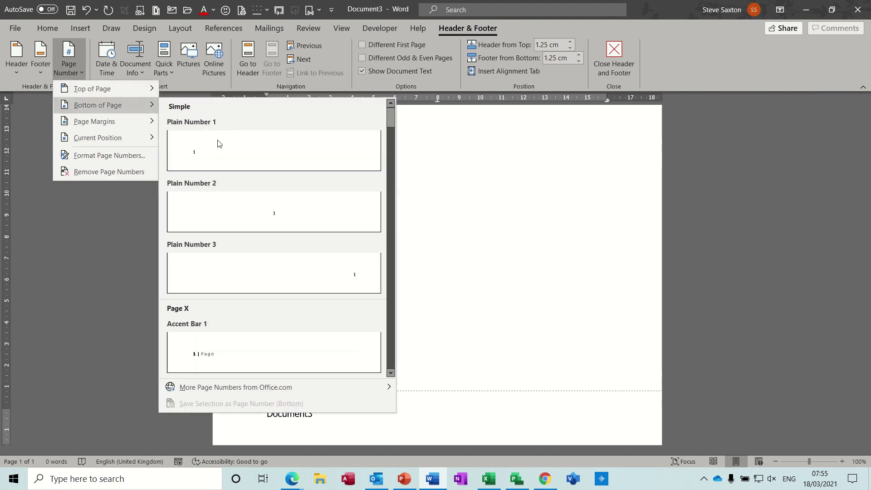
{"action": "left_click", "coordinate": [336, 272]}
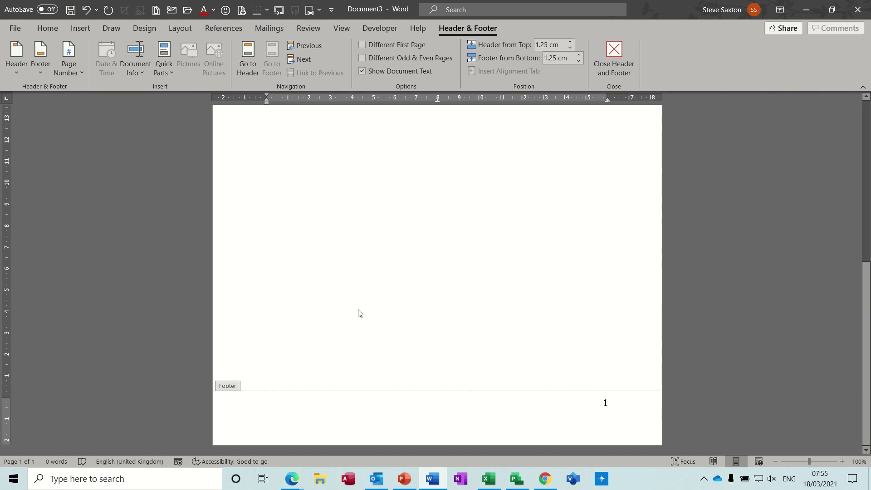
{"action": "left_click", "coordinate": [80, 70]}
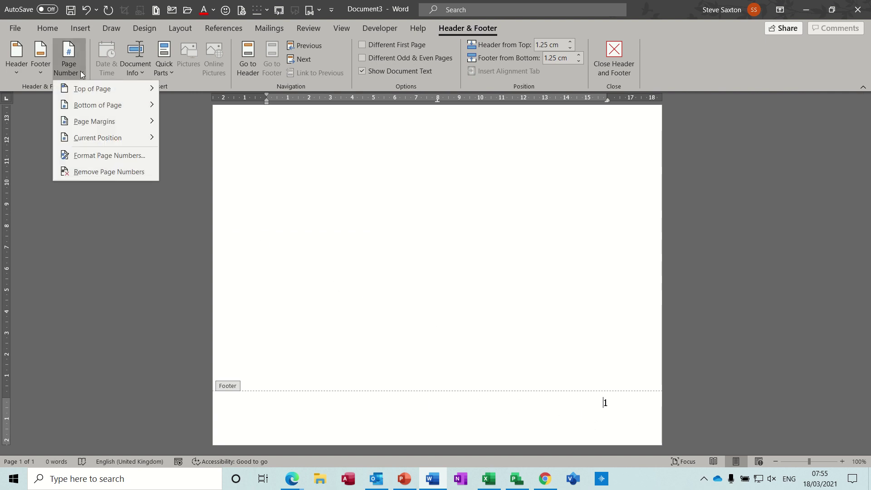
{"action": "mouse_move", "coordinate": [141, 107]}
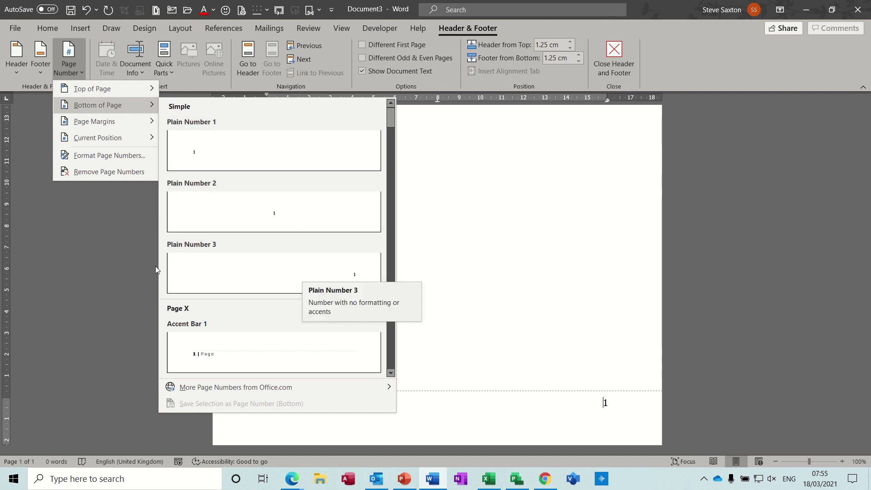
{"action": "left_click", "coordinate": [351, 277]}
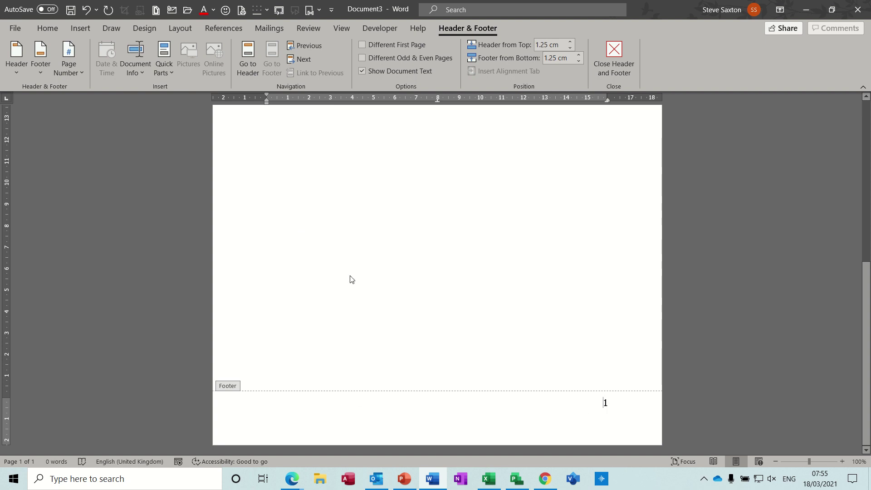
{"action": "key", "text": "ctrl+z"}
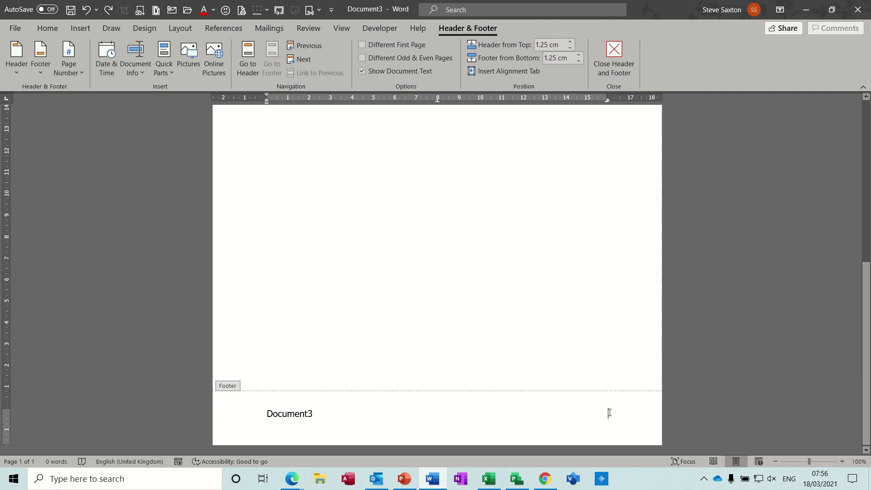
Step: Insert a Page field from the Numbering category at the footer's right tab stop, using the 1, 2, 3 format
{"action": "left_click", "coordinate": [82, 28]}
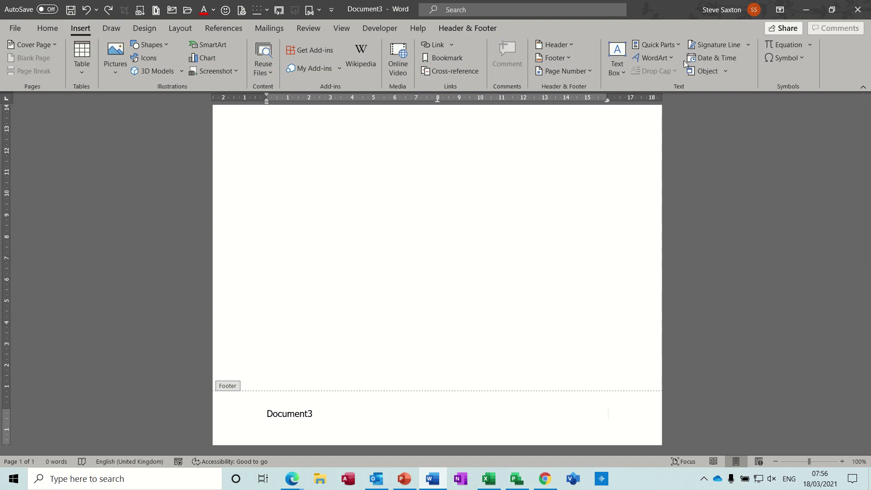
{"action": "left_click", "coordinate": [680, 44]}
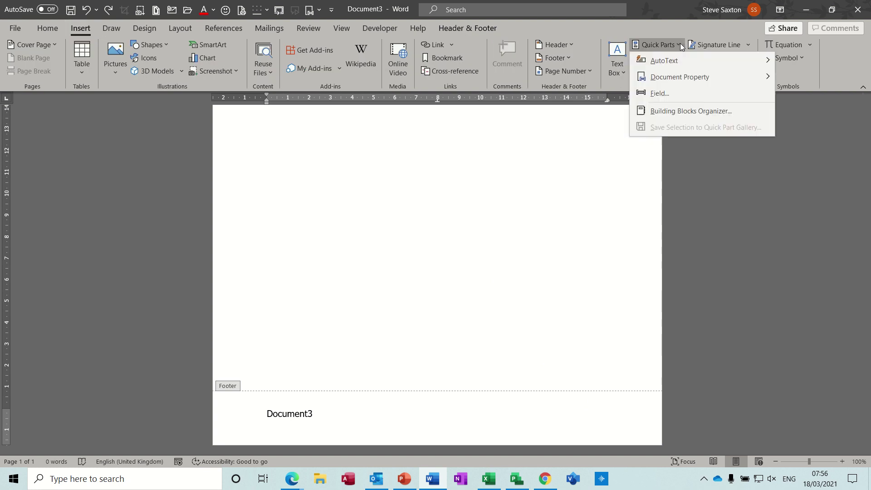
{"action": "left_click", "coordinate": [659, 93]}
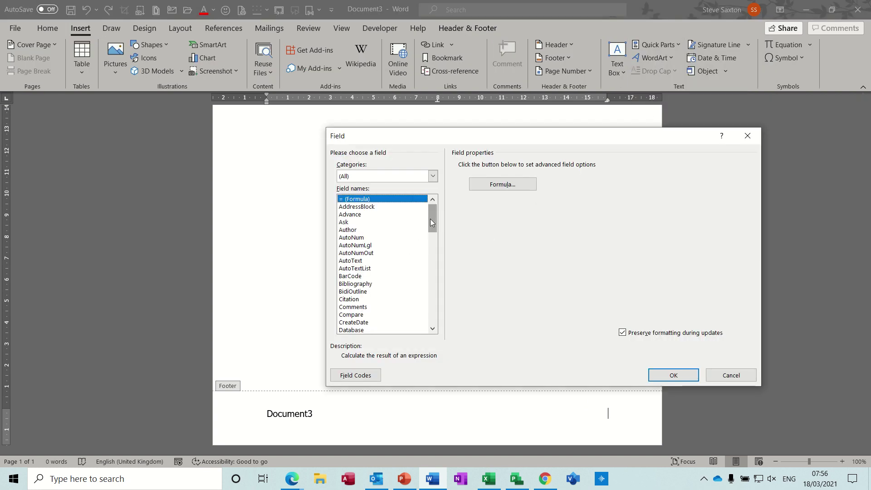
{"action": "left_click_drag", "start_coordinate": [430, 219], "coordinate": [433, 262]}
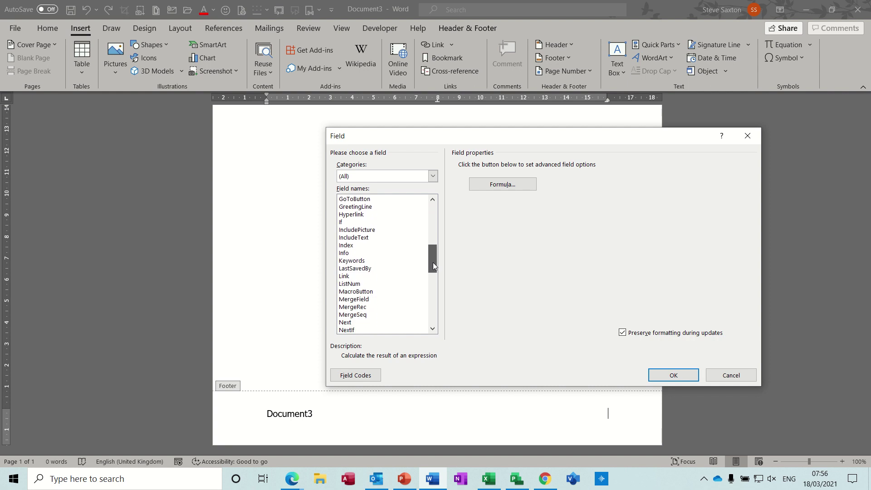
{"action": "left_click", "coordinate": [433, 177]}
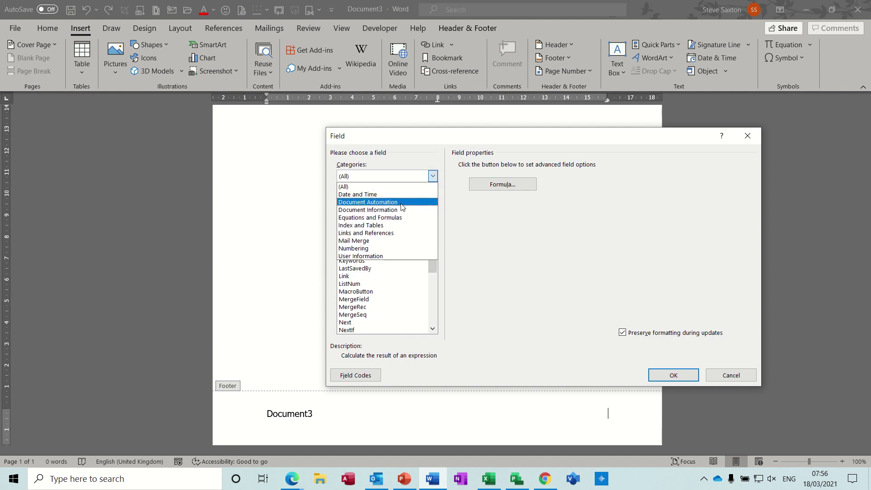
{"action": "left_click", "coordinate": [389, 249]}
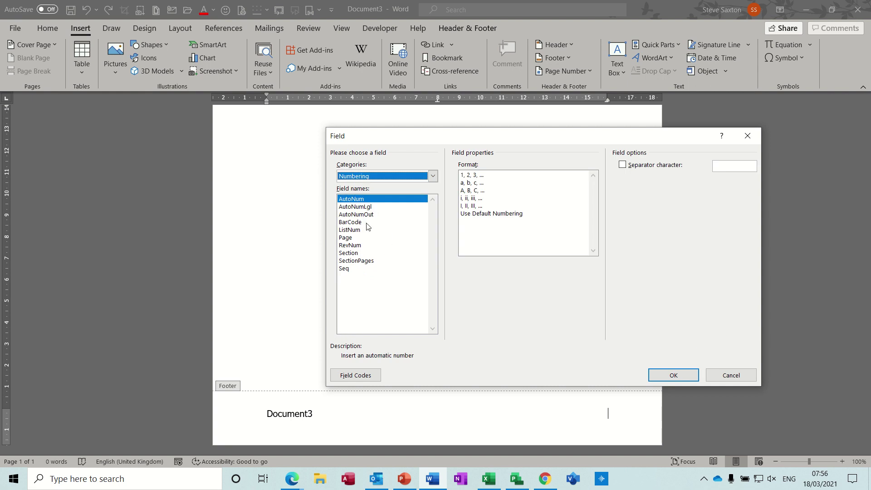
{"action": "left_click", "coordinate": [356, 238]}
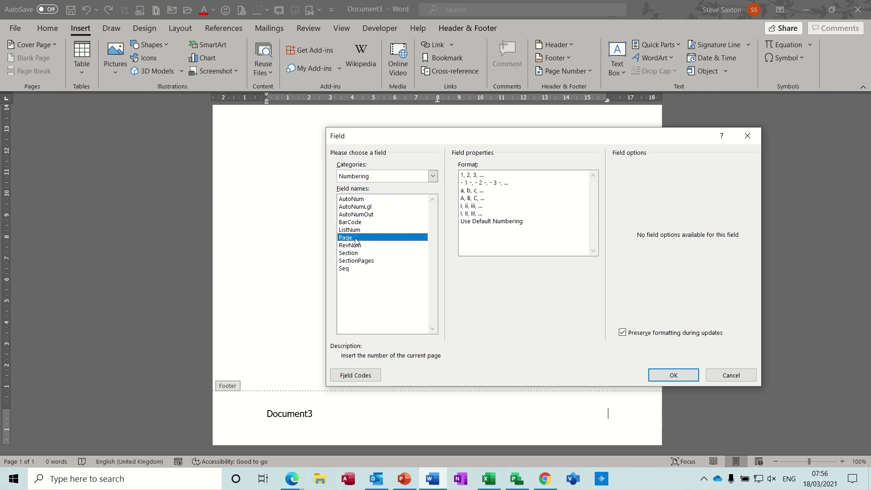
{"action": "left_click", "coordinate": [473, 176]}
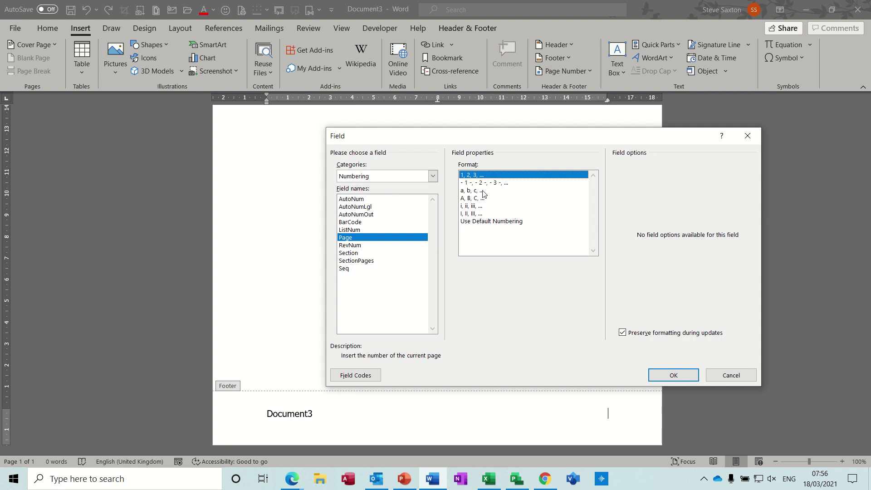
{"action": "left_click", "coordinate": [679, 375]}
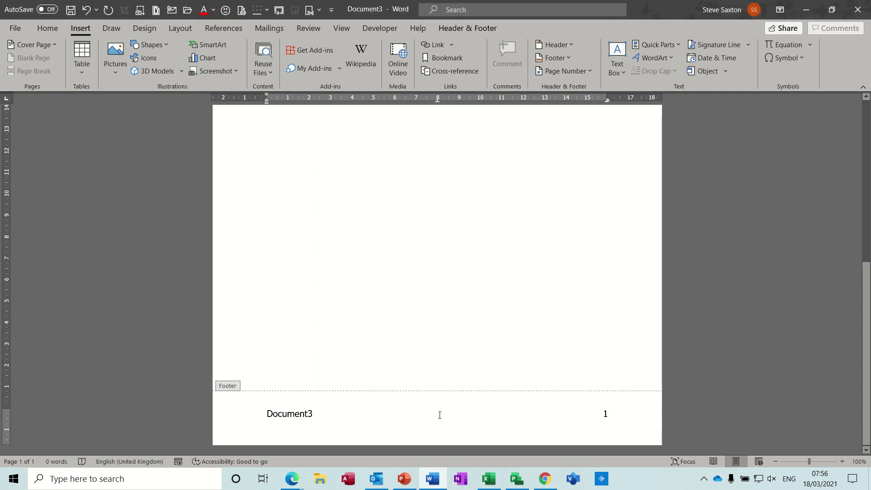
Step: Close the footer and save the document in the Documents folder, with the author's first name as file name
{"action": "double_click", "coordinate": [419, 221]}
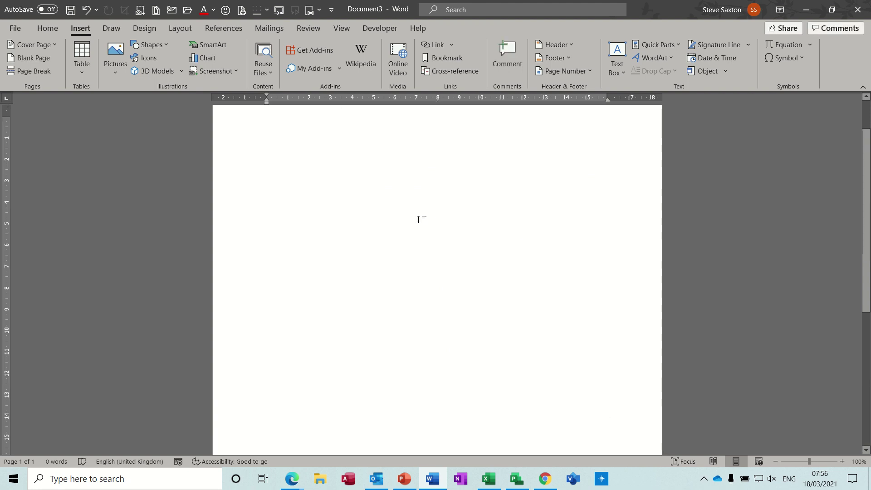
{"action": "left_click_drag", "start_coordinate": [868, 209], "coordinate": [868, 348]}
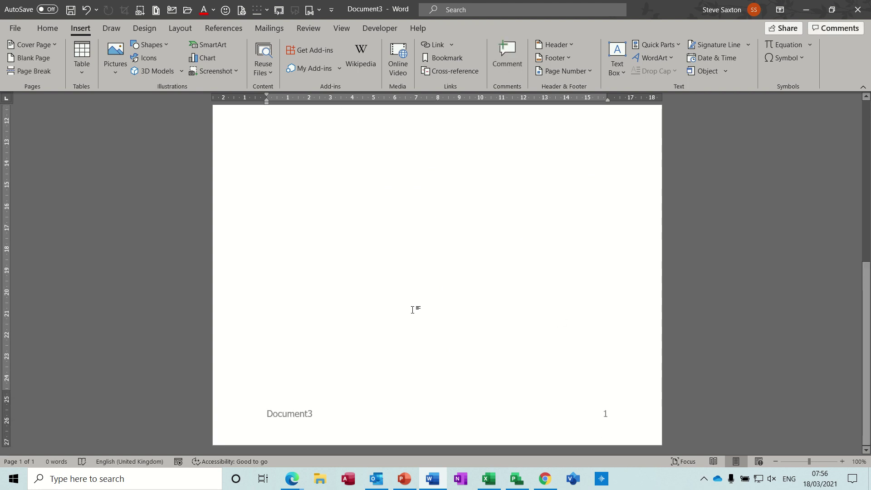
{"action": "key", "text": "F12"}
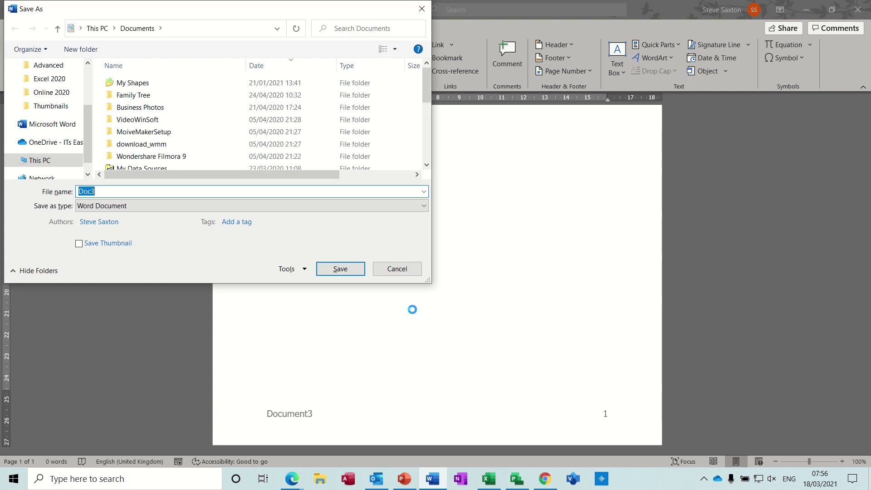
{"action": "type", "text": "steve"}
{"action": "left_click", "coordinate": [340, 269]}
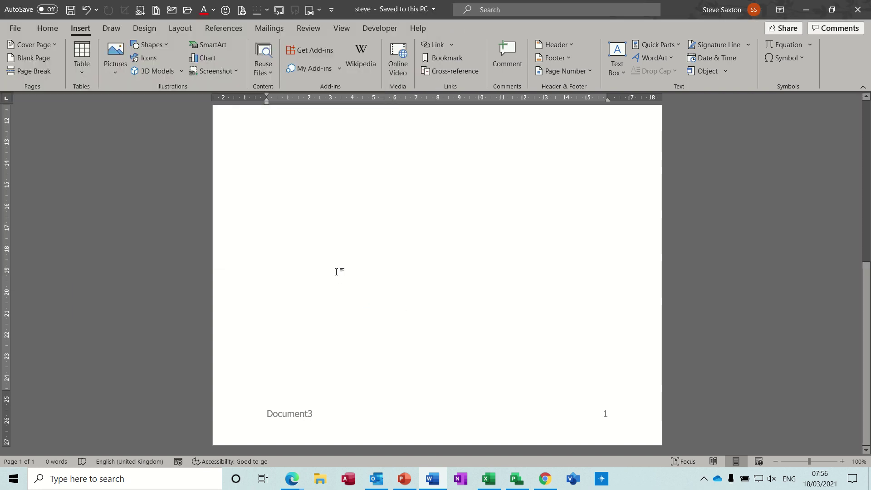
Step: Reopen the footer, select the file name field and update it
{"action": "double_click", "coordinate": [312, 415]}
{"action": "double_click", "coordinate": [279, 414]}
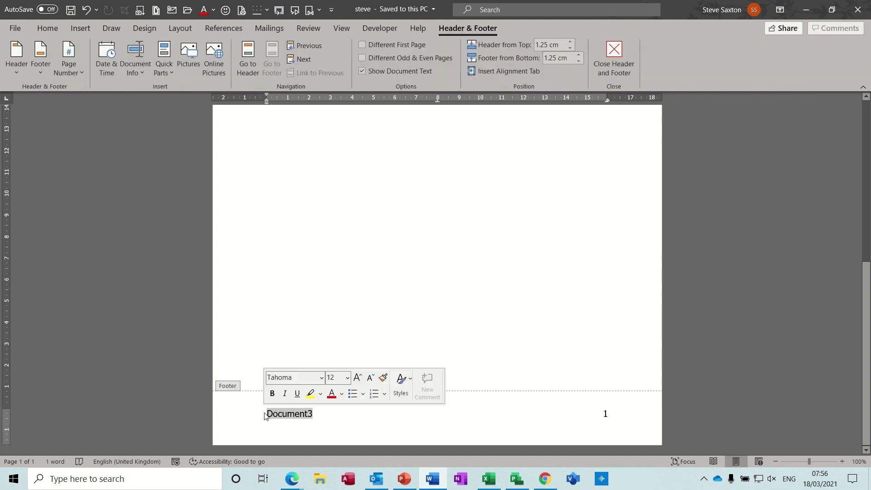
{"action": "key", "text": "F9"}
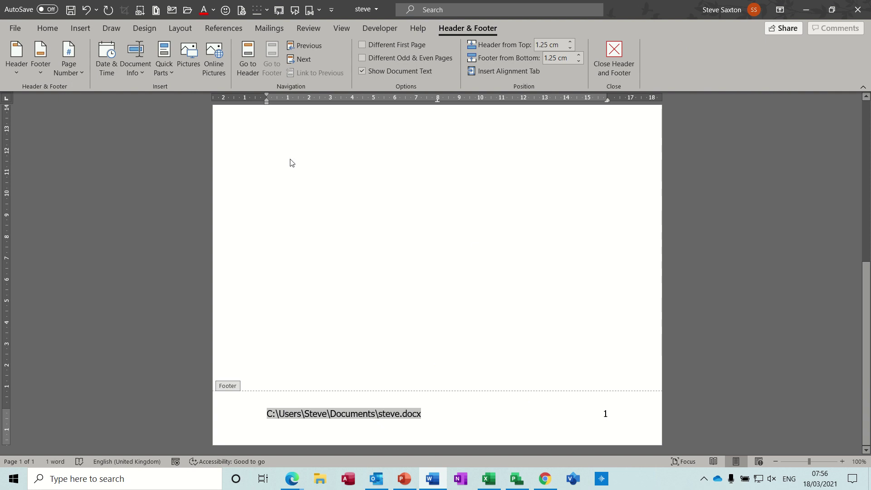
Step: Save the whole footer line as a building block named easy, in the Footers gallery and the General category
{"action": "left_click", "coordinate": [244, 415]}
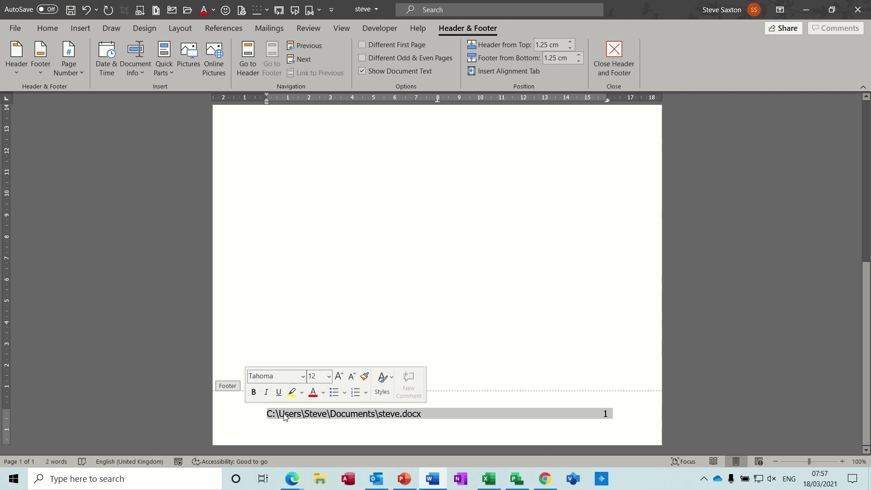
{"action": "left_click", "coordinate": [81, 29]}
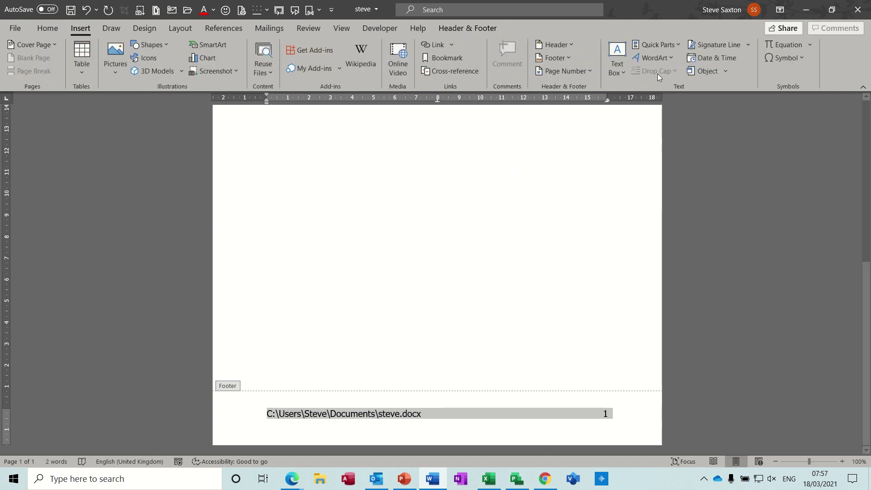
{"action": "left_click", "coordinate": [656, 45]}
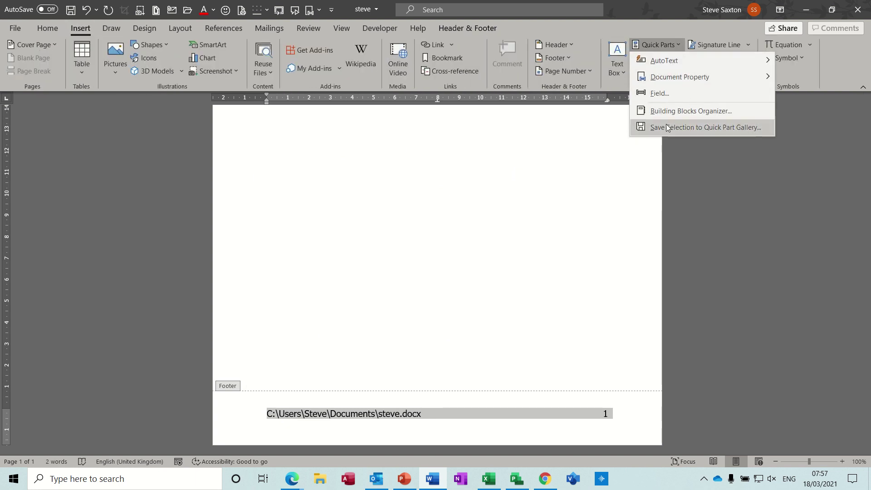
{"action": "left_click", "coordinate": [698, 127]}
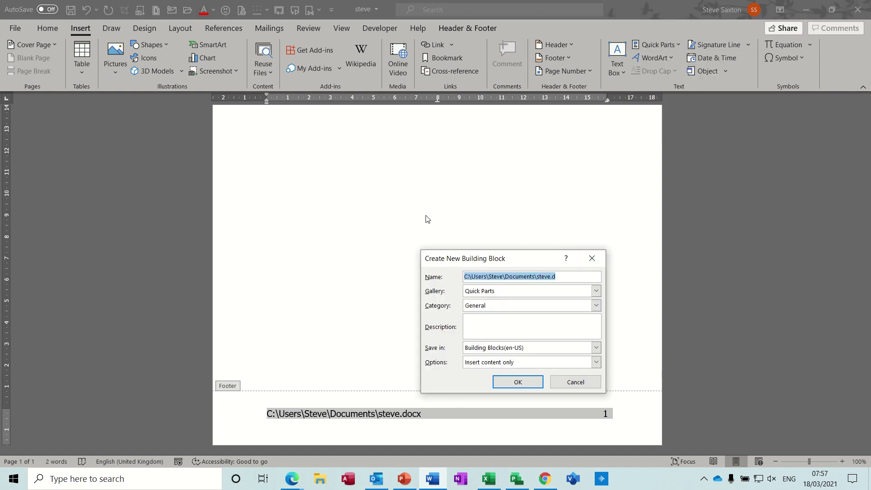
{"action": "type", "text": "easy"}
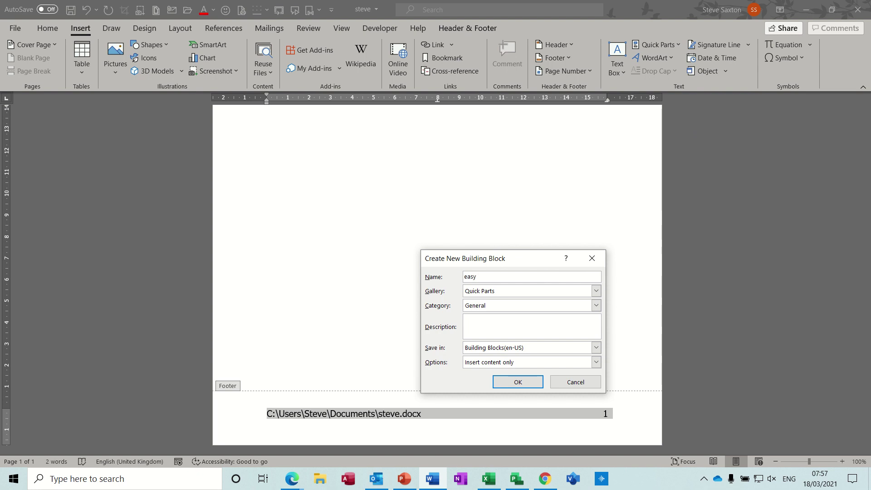
{"action": "left_click", "coordinate": [596, 292]}
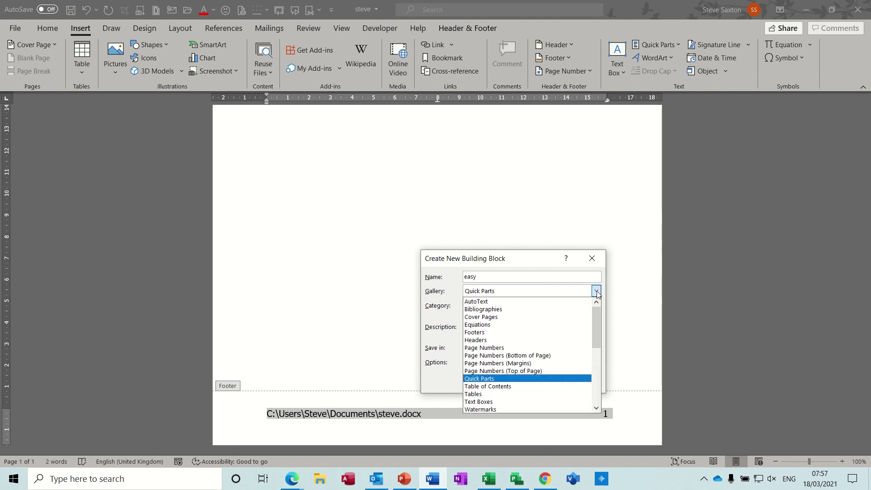
{"action": "left_click", "coordinate": [514, 333]}
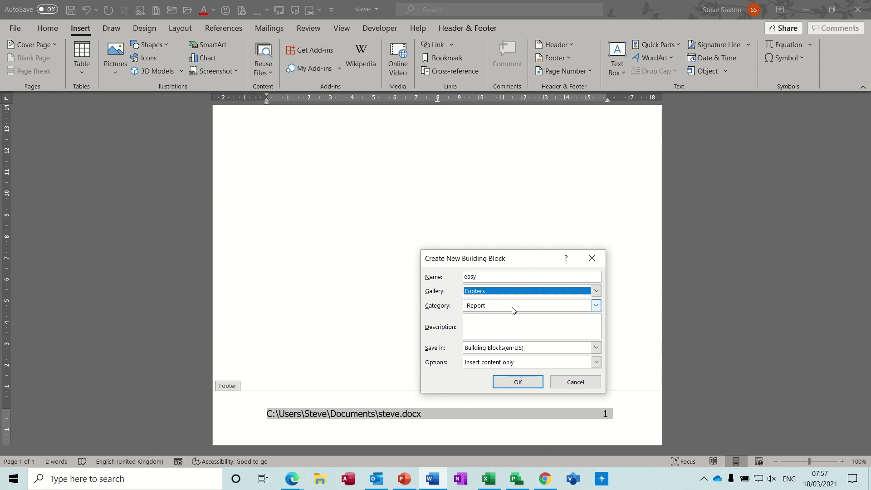
{"action": "left_click", "coordinate": [596, 305]}
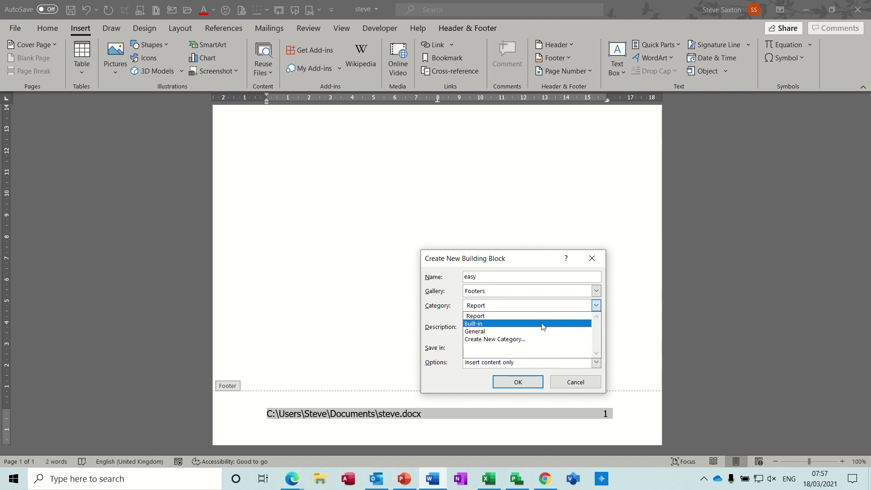
{"action": "left_click", "coordinate": [526, 330]}
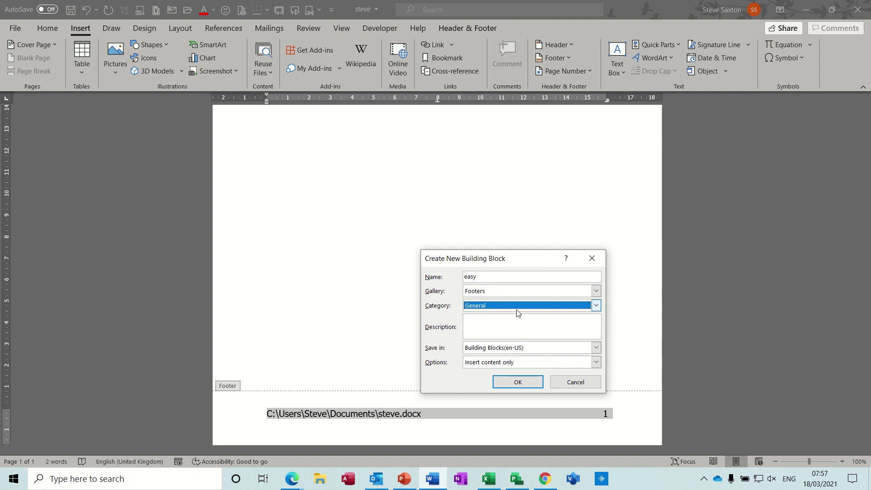
{"action": "left_click", "coordinate": [525, 383]}
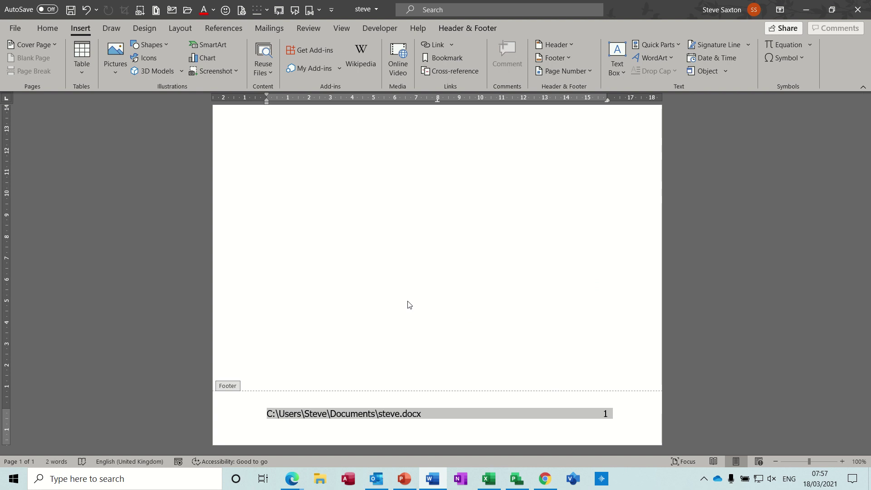
Step: Create a new blank document and open its footer for editing
{"action": "key", "text": "ctrl+n"}
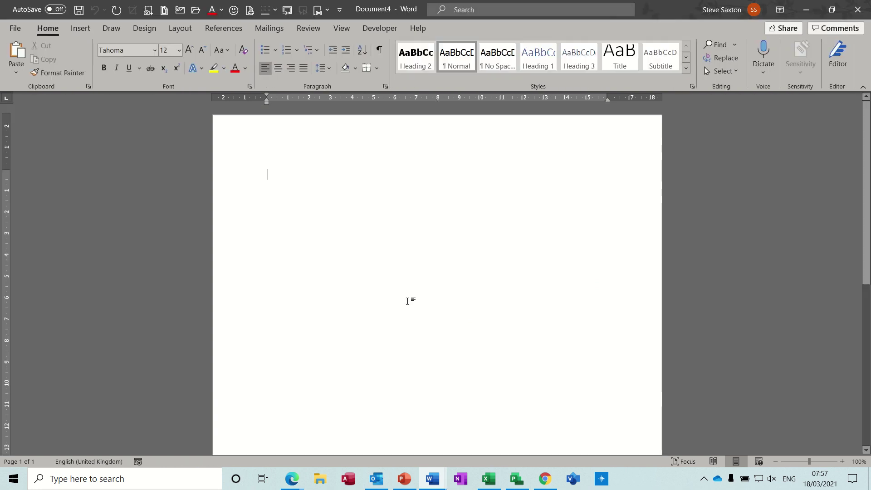
{"action": "double_click", "coordinate": [399, 145]}
{"action": "left_click", "coordinate": [272, 59]}
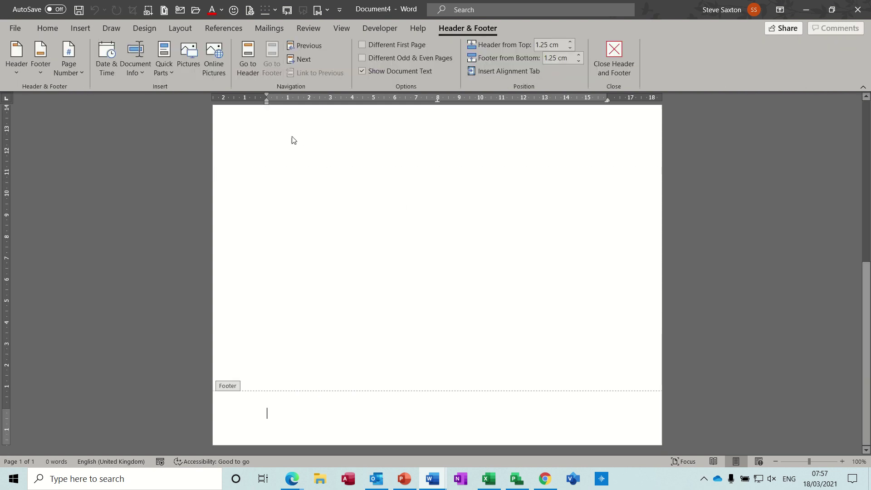
Step: Insert the easy footer from the Building Blocks Organizer, and return to the document body
{"action": "left_click", "coordinate": [75, 29]}
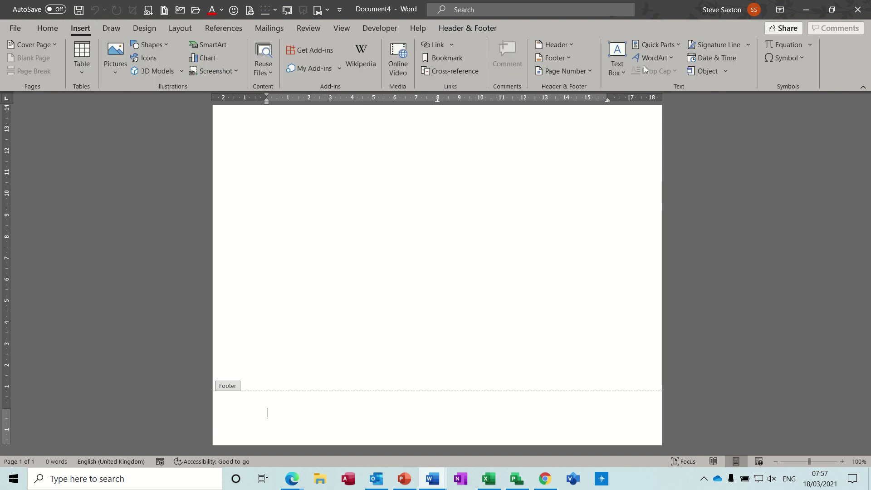
{"action": "left_click", "coordinate": [676, 47]}
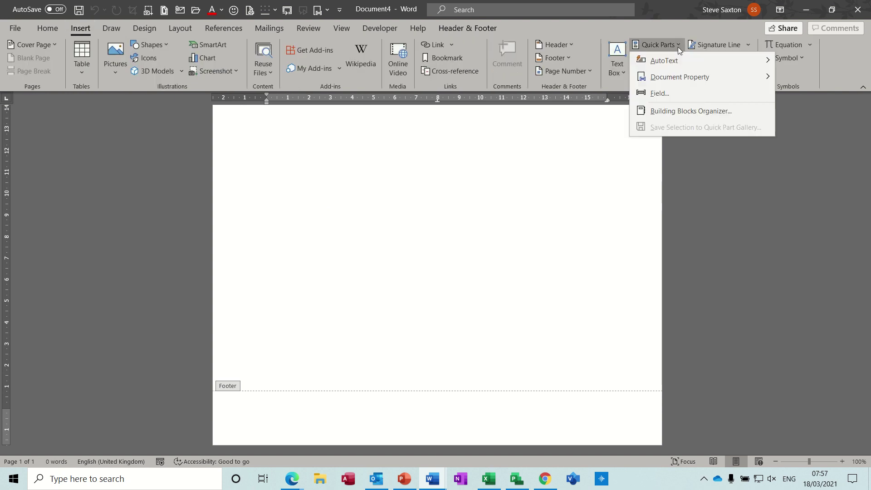
{"action": "left_click", "coordinate": [669, 110]}
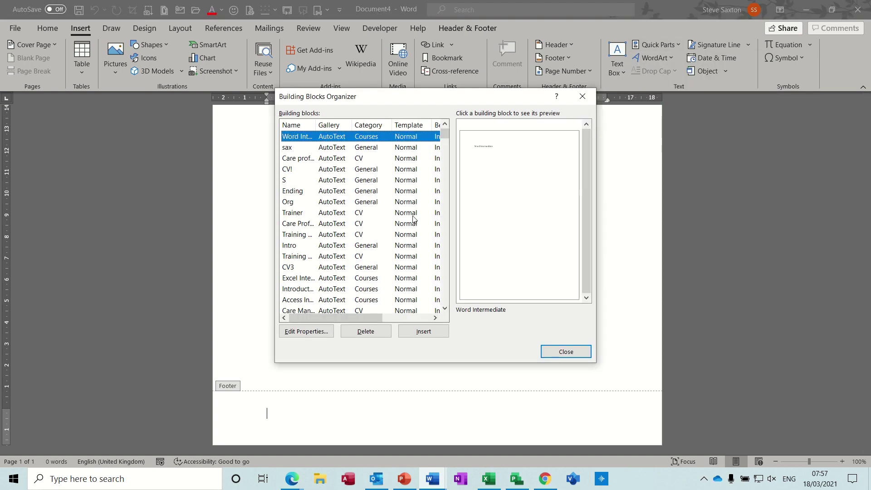
{"action": "left_click_drag", "start_coordinate": [445, 309], "coordinate": [445, 308]}
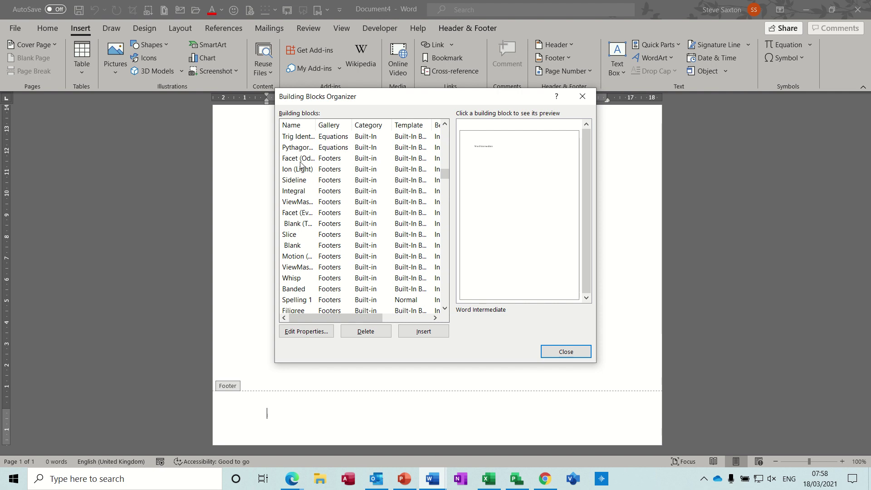
{"action": "double_click", "coordinate": [445, 308]}
{"action": "left_click", "coordinate": [292, 301]}
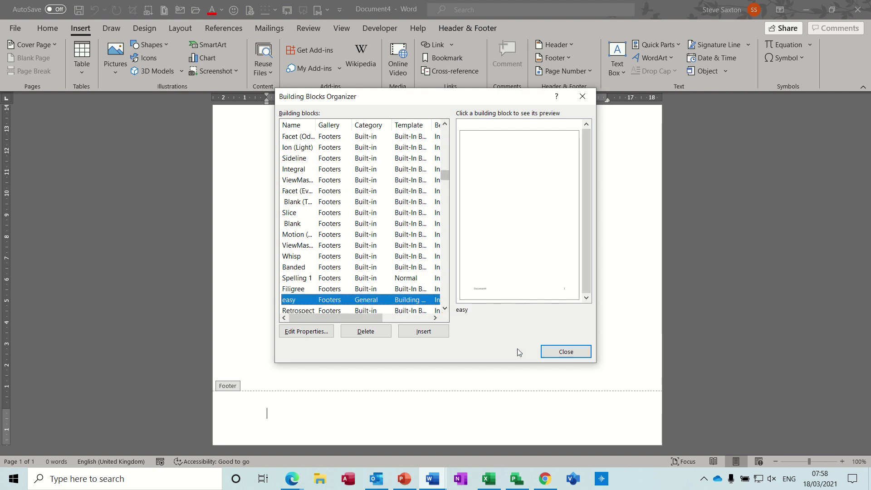
{"action": "left_click", "coordinate": [423, 333]}
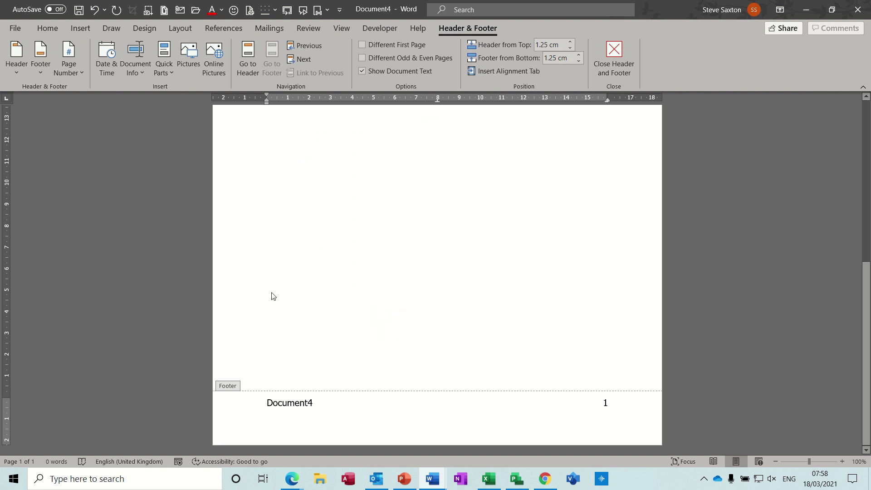
{"action": "double_click", "coordinate": [294, 316]}
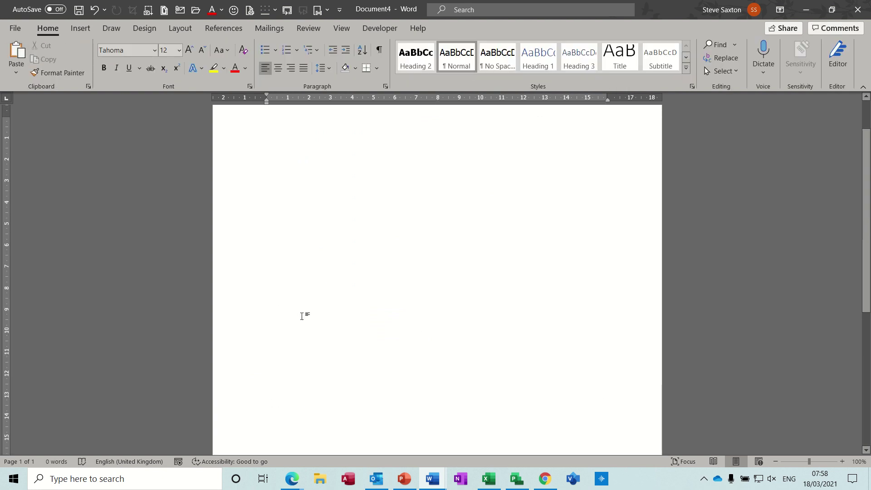
Step: Insert the easy building block in the document body by expanding its name, and select the inserted line
{"action": "type", "text": "easy"}
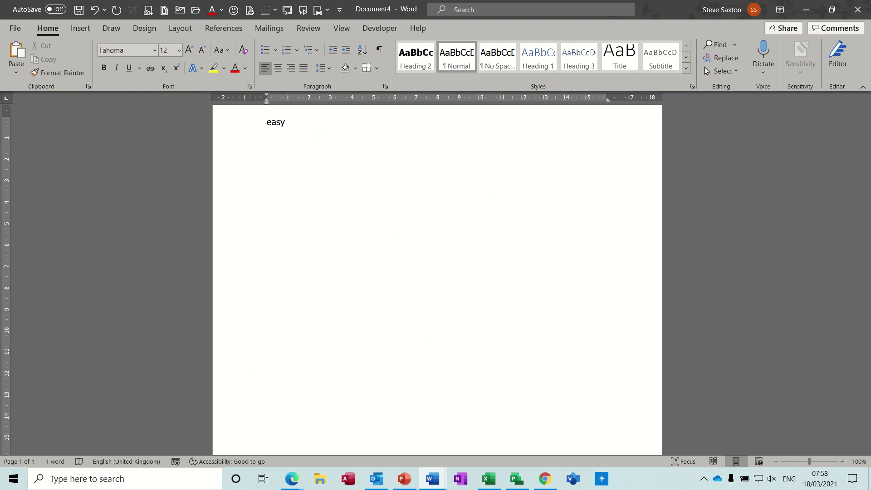
{"action": "key", "text": "F3"}
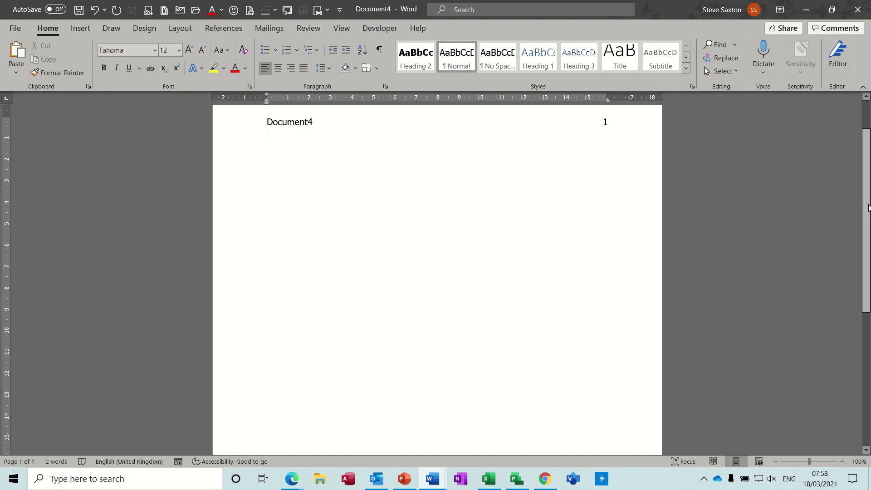
{"action": "scroll", "coordinate": [869, 171], "scroll_direction": "up", "scroll_amount": 2}
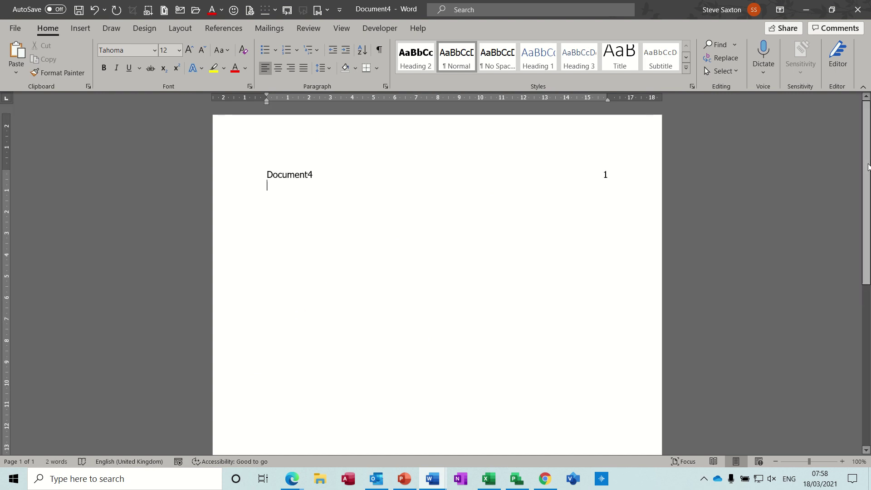
{"action": "left_click", "coordinate": [240, 175]}
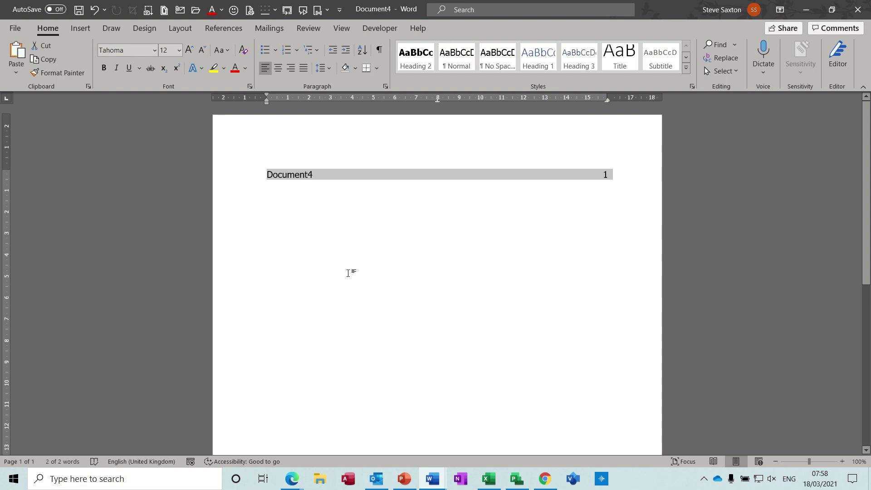
Step: Create another blank document, insert the easy building block in its footer by expanding its name, and close the footer
{"action": "key", "text": "ctrl+n"}
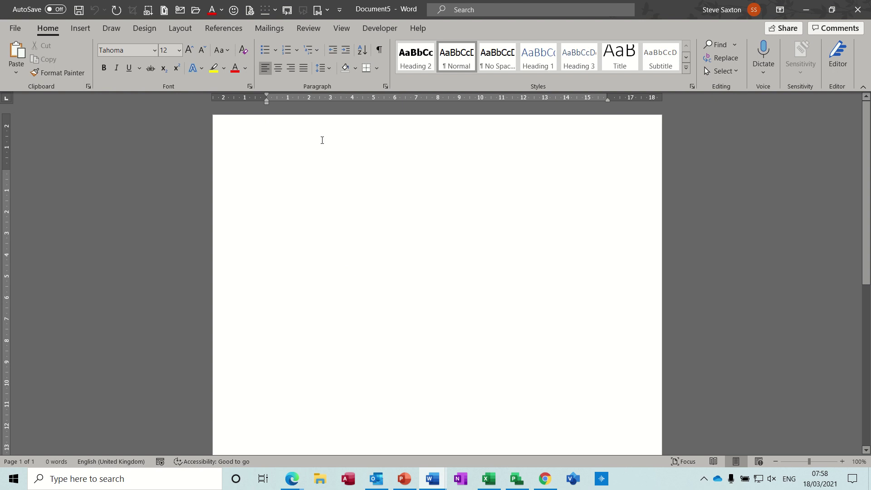
{"action": "double_click", "coordinate": [321, 140]}
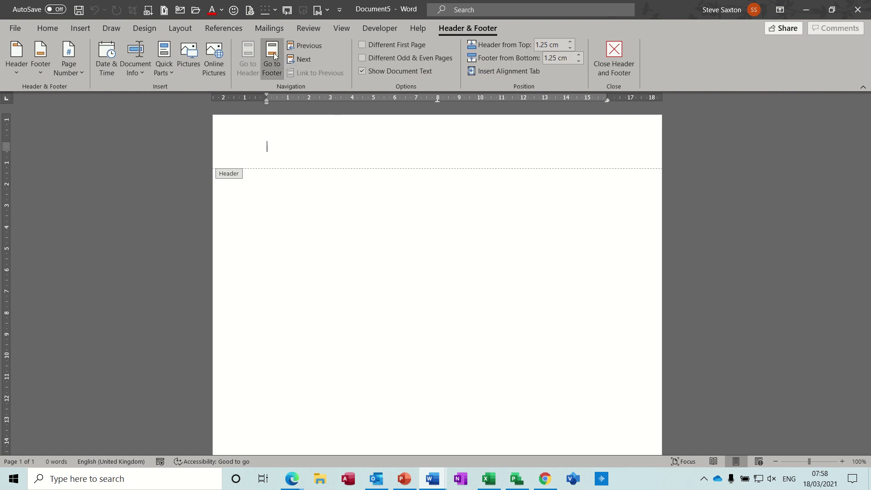
{"action": "left_click", "coordinate": [273, 54]}
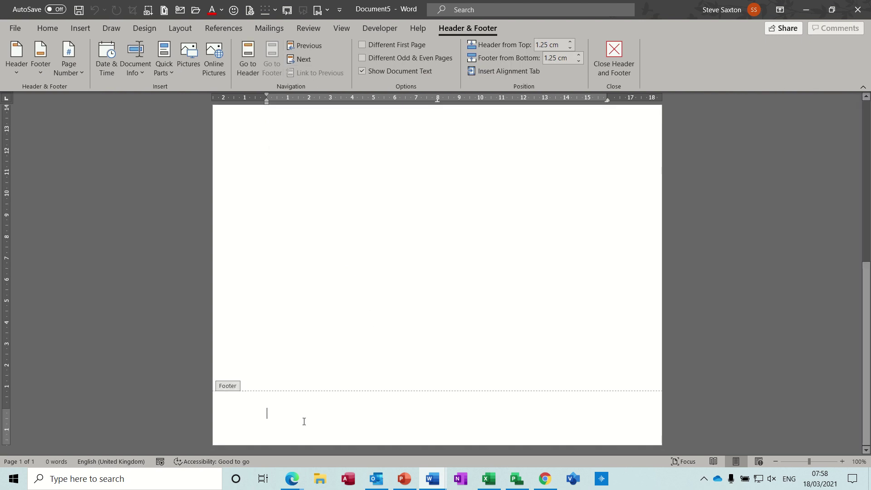
{"action": "type", "text": "easy"}
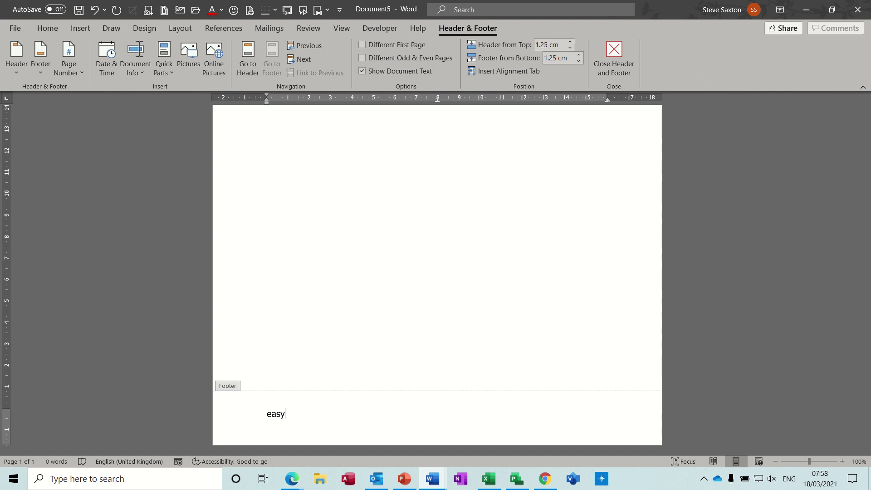
{"action": "key", "text": "F3"}
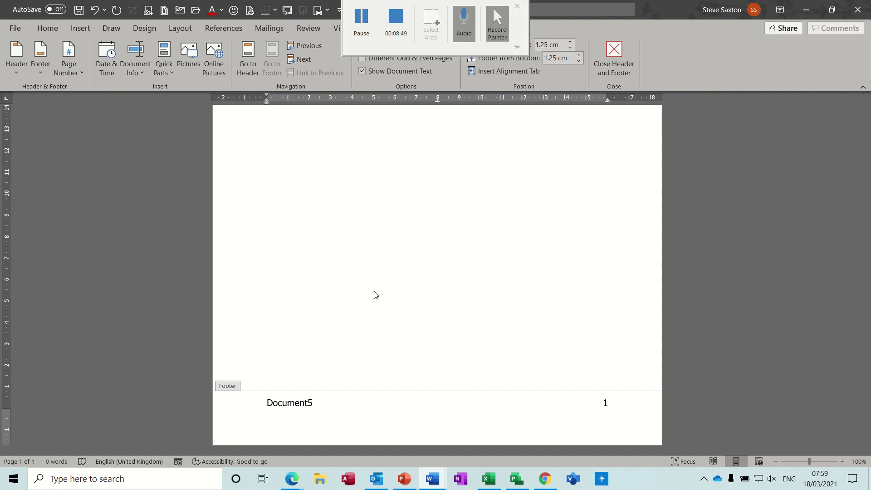
{"action": "double_click", "coordinate": [342, 358]}
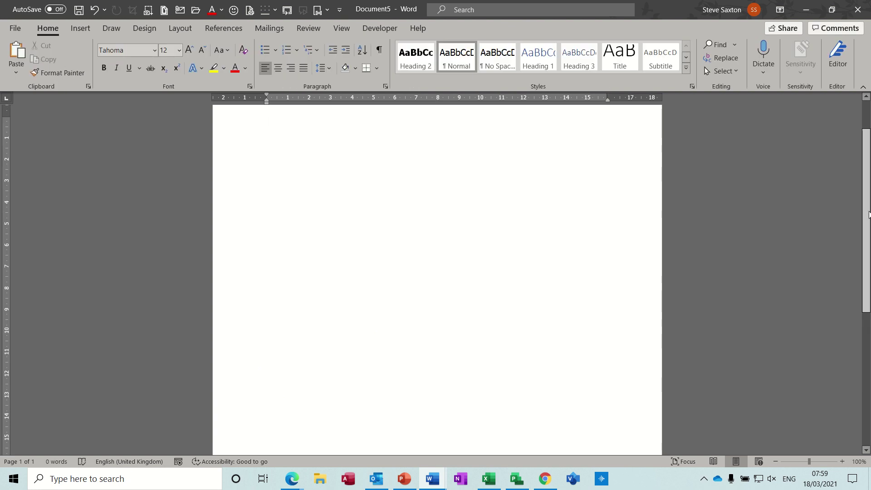
{"action": "scroll", "coordinate": [868, 211], "scroll_direction": "up", "scroll_amount": 1}
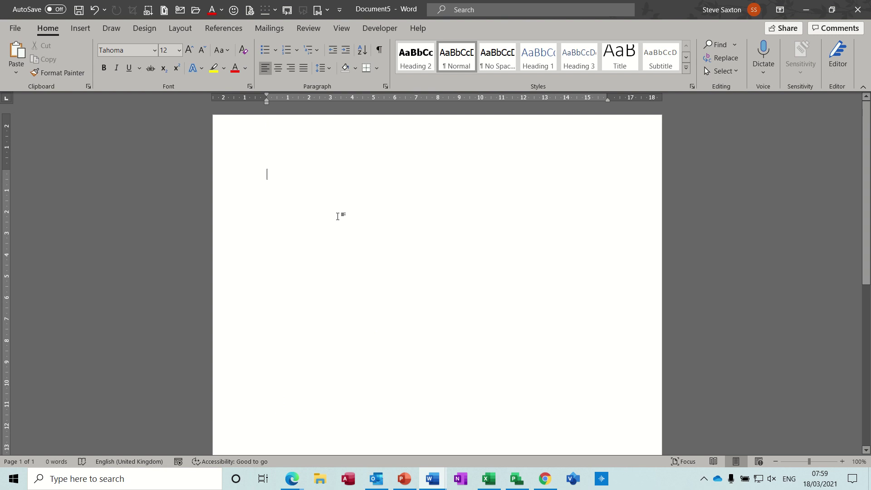
Step: Preview several built-in cover pages in the Building Blocks Organizer and insert Slice (Light) into the blank document
{"action": "left_click", "coordinate": [81, 28]}
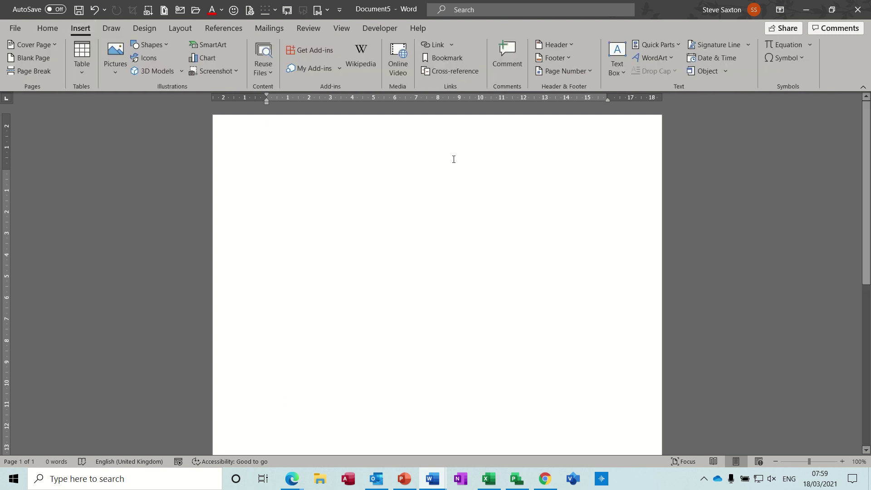
{"action": "left_click", "coordinate": [653, 45]}
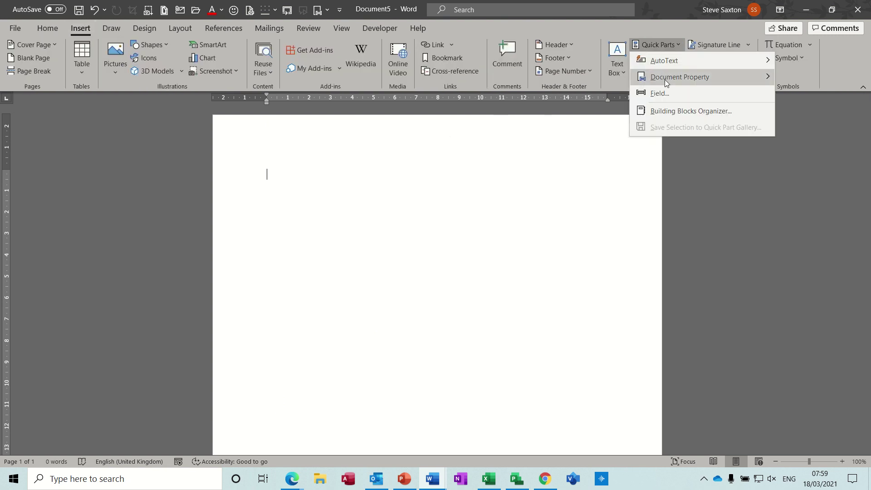
{"action": "left_click", "coordinate": [656, 112]}
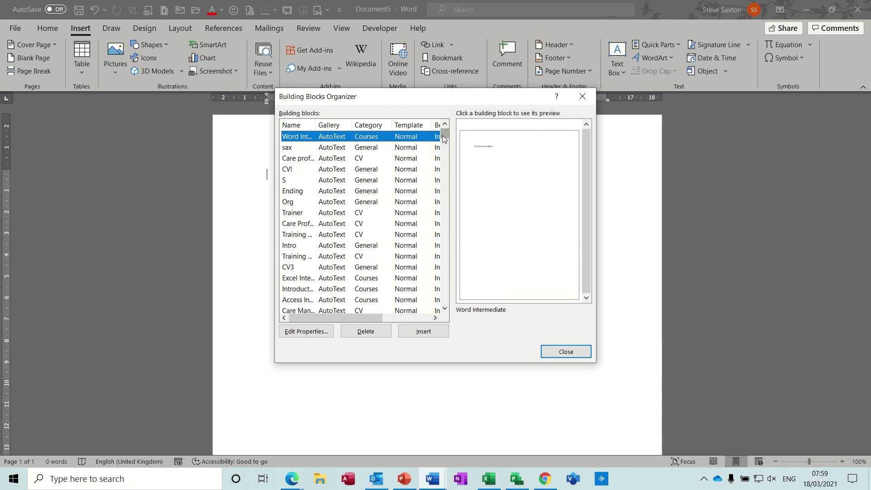
{"action": "left_click_drag", "start_coordinate": [444, 139], "coordinate": [442, 157]}
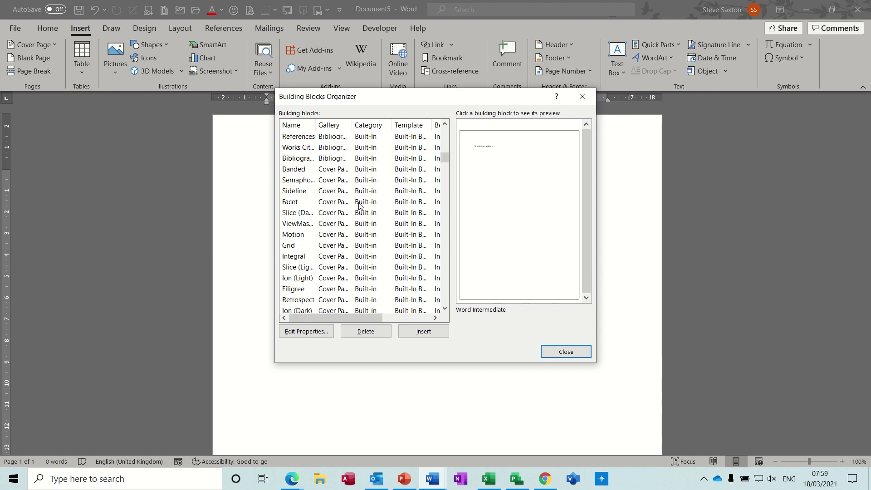
{"action": "left_click", "coordinate": [334, 213]}
{"action": "left_click", "coordinate": [333, 234]}
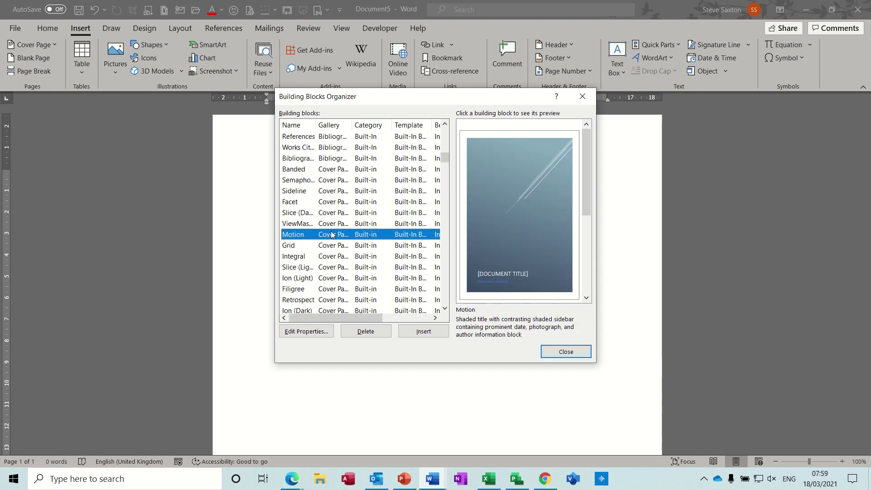
{"action": "left_click", "coordinate": [329, 266]}
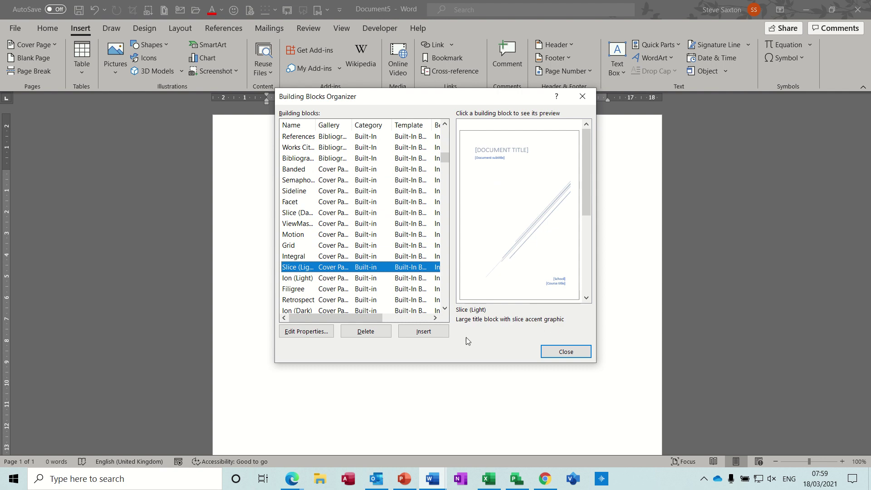
{"action": "left_click", "coordinate": [429, 334]}
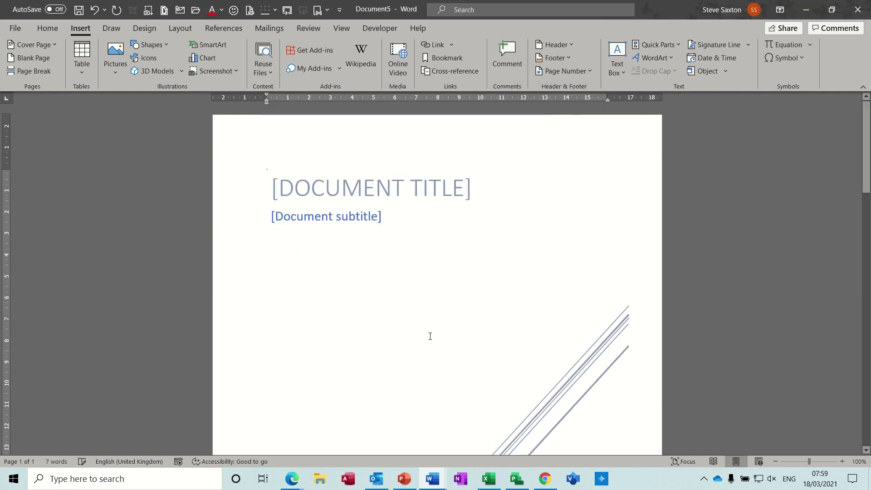
Step: Examine the Subtitle, School and Course content controls on the inserted cover page
{"action": "left_click", "coordinate": [365, 215]}
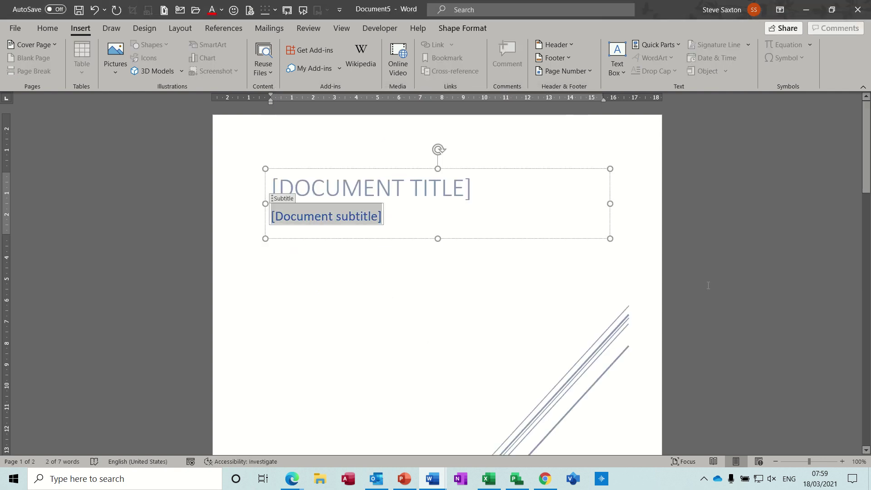
{"action": "left_click_drag", "start_coordinate": [868, 144], "coordinate": [868, 250]}
{"action": "left_click", "coordinate": [585, 273]}
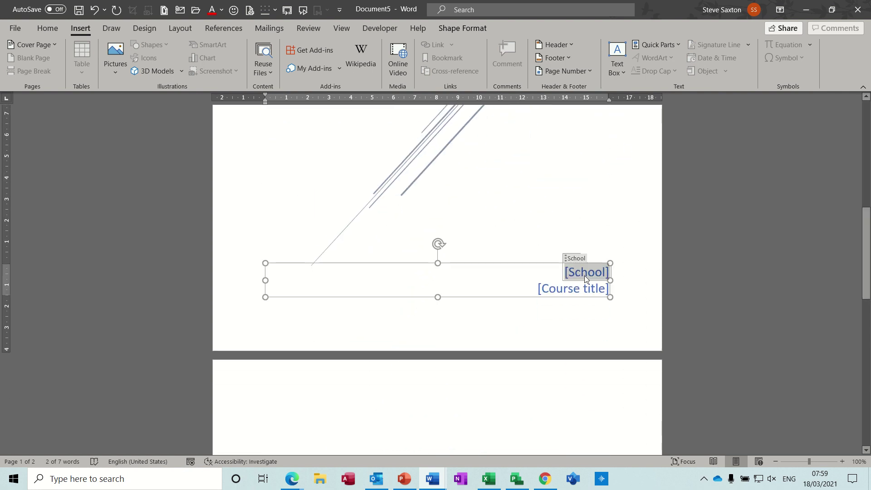
{"action": "left_click", "coordinate": [574, 291]}
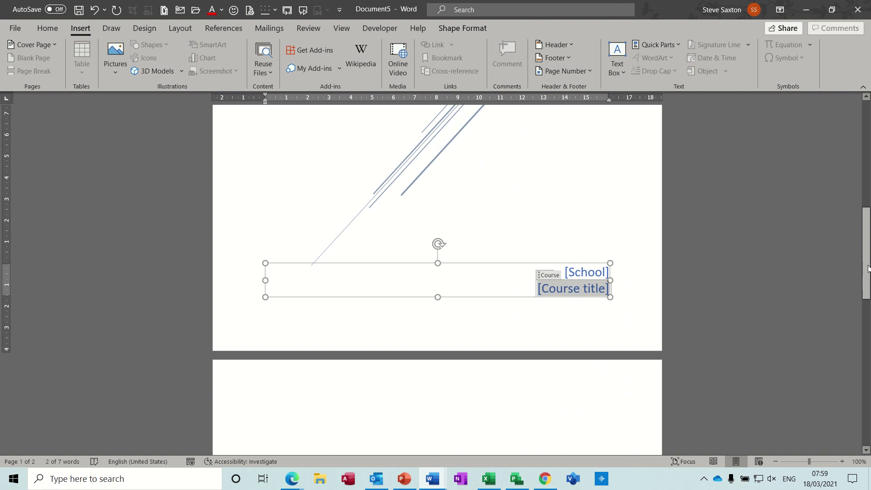
{"action": "left_click_drag", "start_coordinate": [868, 268], "coordinate": [868, 163]}
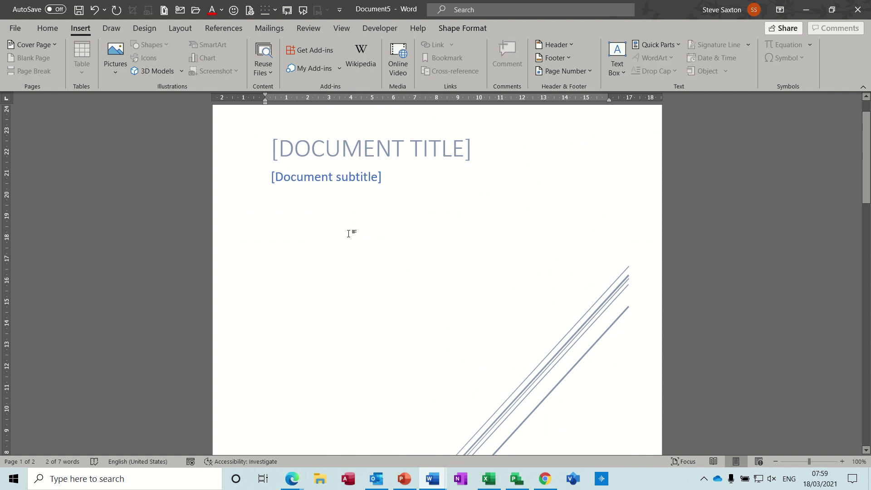
{"action": "left_click", "coordinate": [306, 256]}
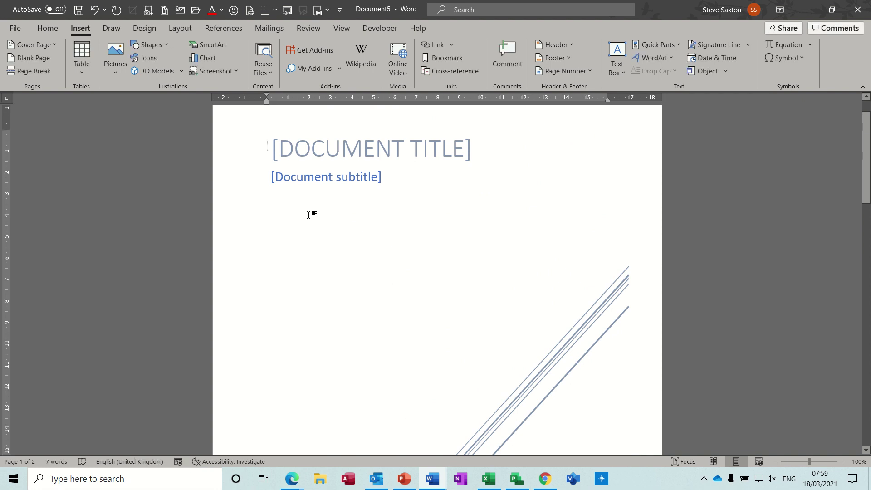
Step: Insert the Author document property at the start of the cover page's body text
{"action": "left_click", "coordinate": [375, 29]}
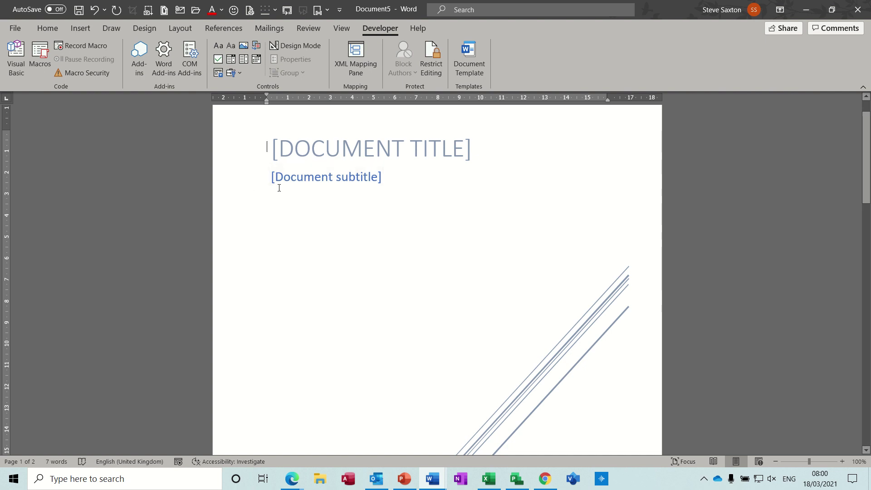
{"action": "left_click", "coordinate": [82, 29]}
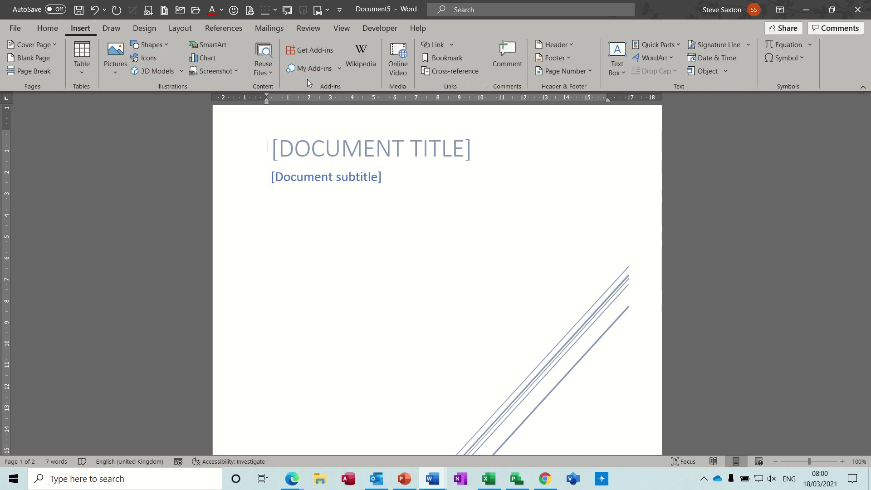
{"action": "left_click", "coordinate": [677, 45]}
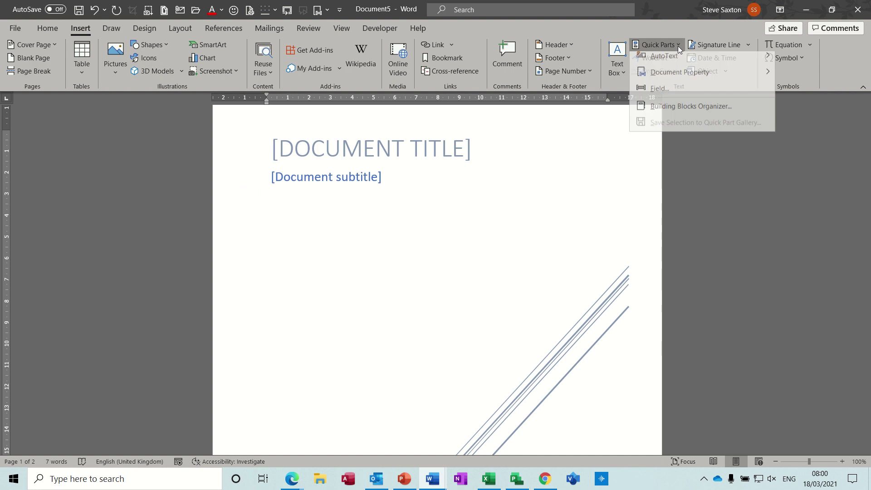
{"action": "mouse_move", "coordinate": [684, 80]}
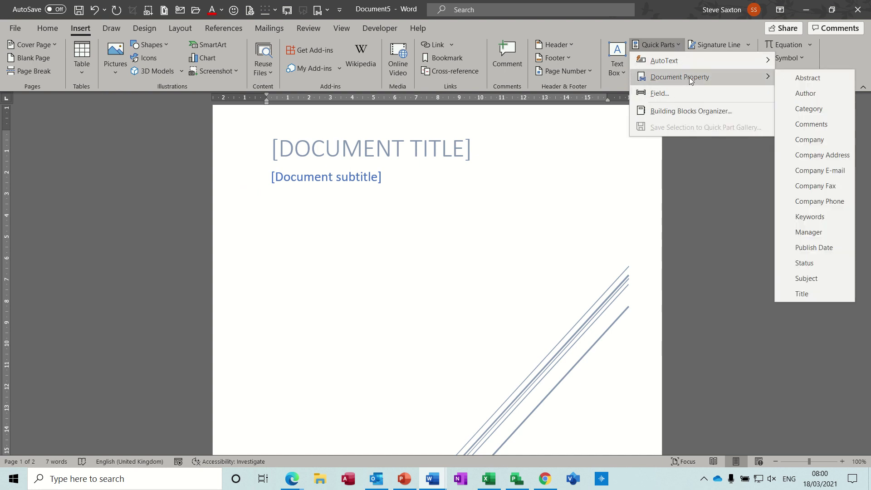
{"action": "left_click", "coordinate": [811, 93]}
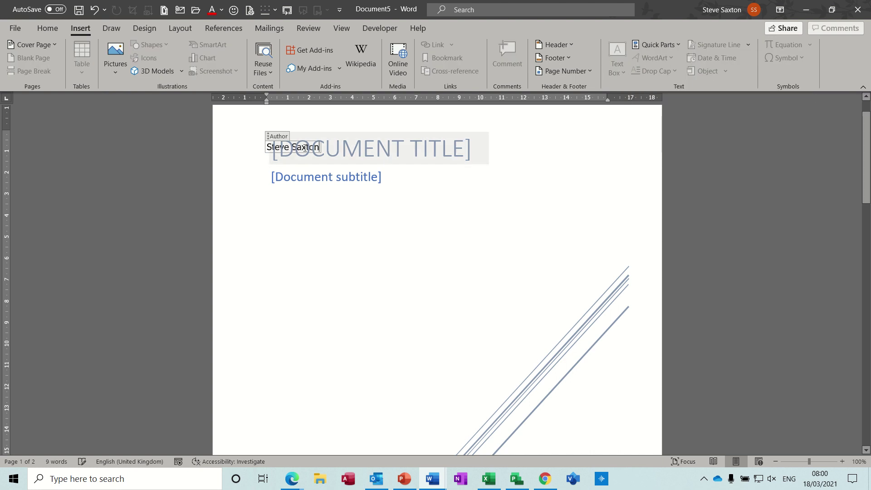
Step: Move the author property down below the document subtitle by adding blank lines above it
{"action": "mouse_move", "coordinate": [269, 140]}
{"action": "left_mouse_down"}
{"action": "mouse_move", "coordinate": [280, 233]}
{"action": "mouse_move", "coordinate": [265, 153]}
{"action": "left_mouse_up"}
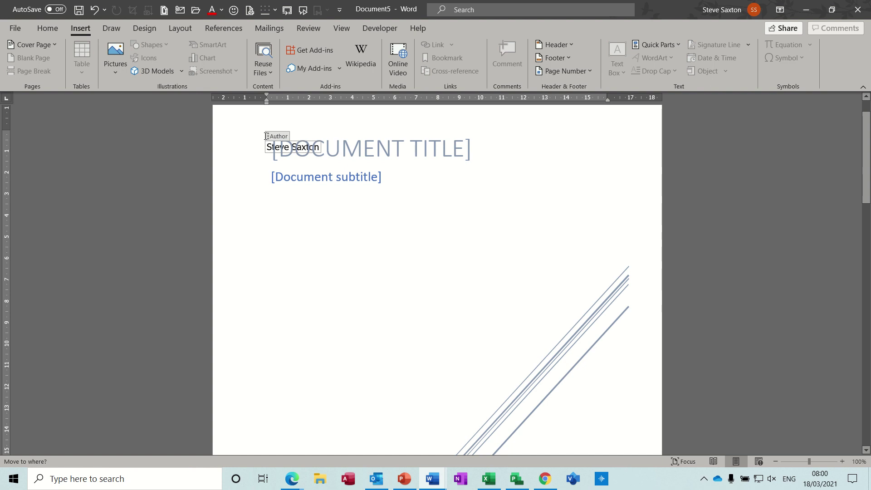
{"action": "key", "text": "Return"}
{"action": "key", "text": "Return"}
{"action": "key", "text": "Return"}
{"action": "key", "text": "Return"}
{"action": "key", "text": "Return"}
{"action": "key", "text": "Return"}
{"action": "key", "text": "Return"}
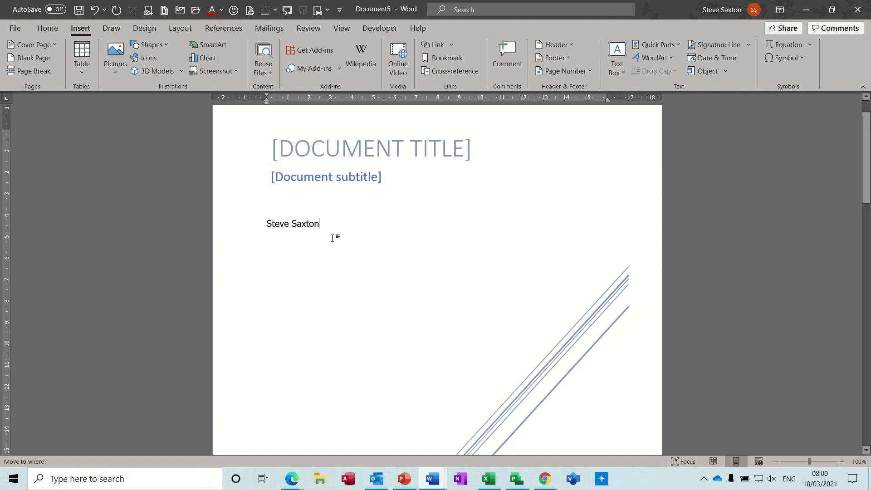
Step: Insert the Company document property on a new line below the author
{"action": "key", "text": "Left"}
{"action": "key", "text": "Left"}
{"action": "key", "text": "Left"}
{"action": "key", "text": "Left"}
{"action": "key", "text": "Left"}
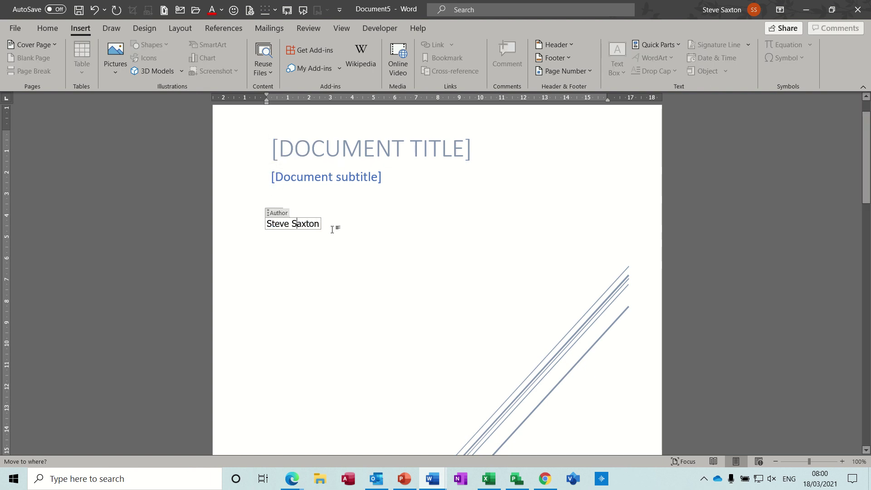
{"action": "left_click", "coordinate": [333, 229]}
{"action": "key", "text": "Return"}
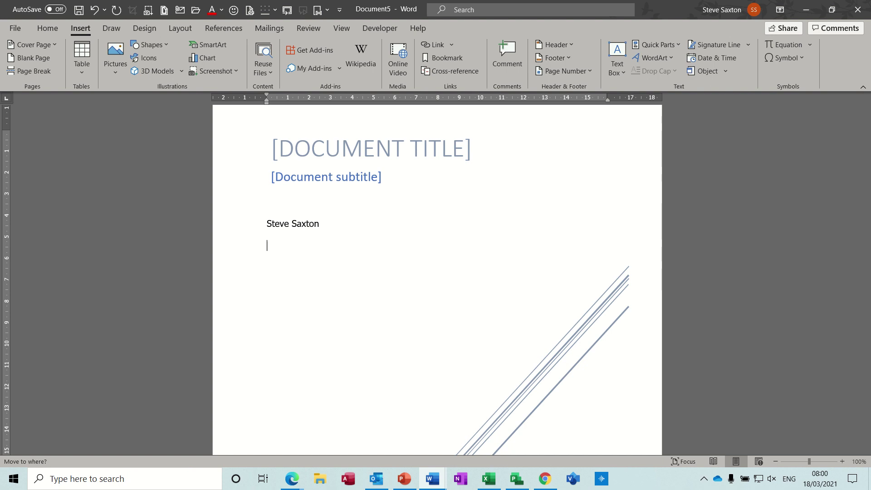
{"action": "left_click", "coordinate": [677, 48]}
{"action": "mouse_move", "coordinate": [766, 80]}
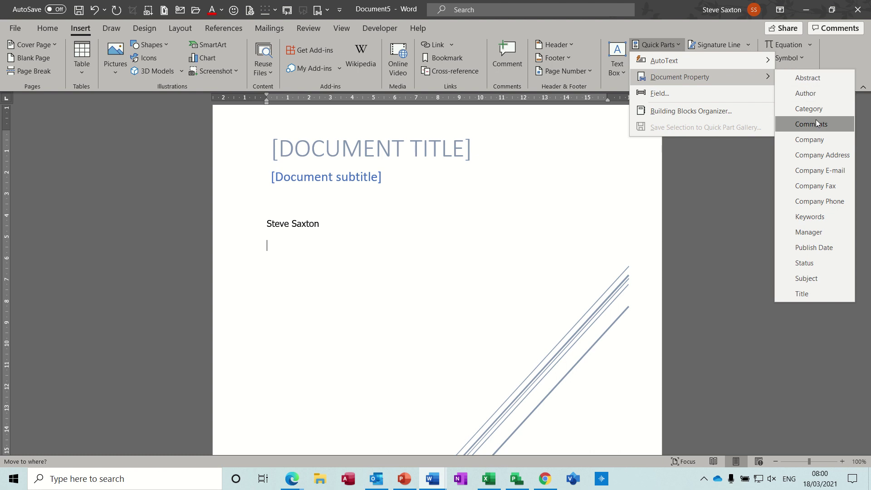
{"action": "left_click", "coordinate": [820, 143]}
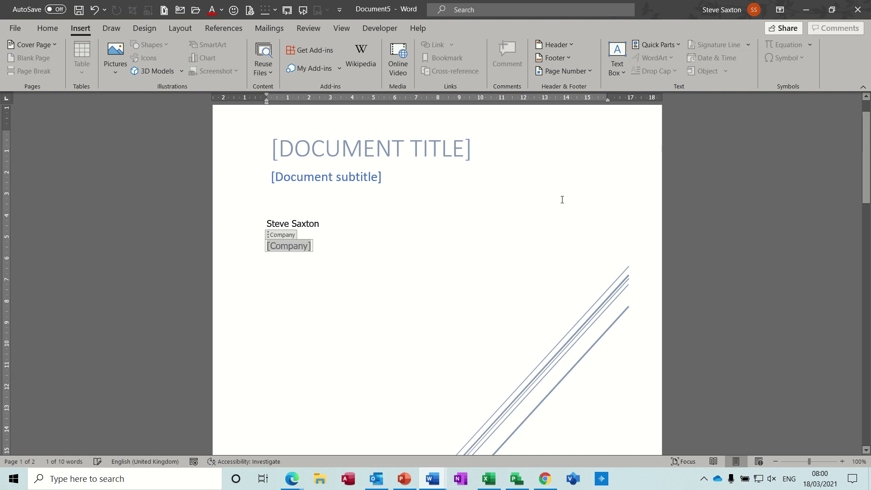
Step: Fill in the company property with It's Easy Training, correcting the apostrophe, and leave the control
{"action": "type", "text": "I"}
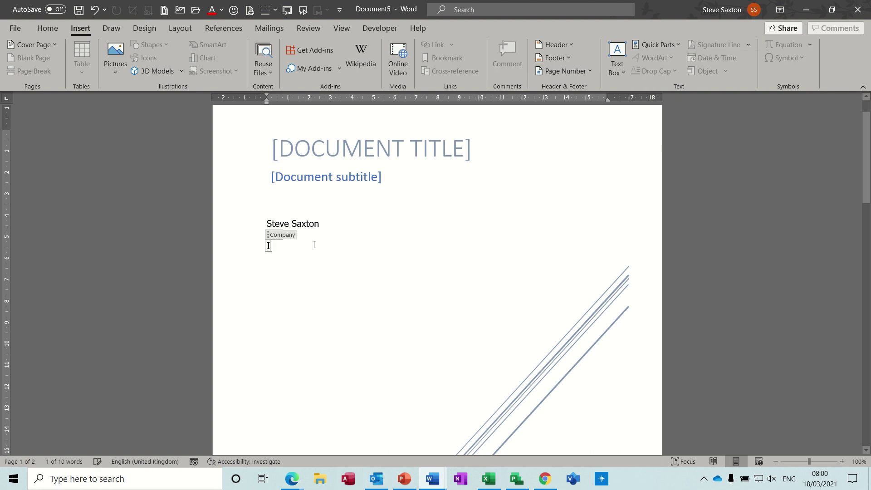
{"action": "type", "text": "ts'Easy Traini"}
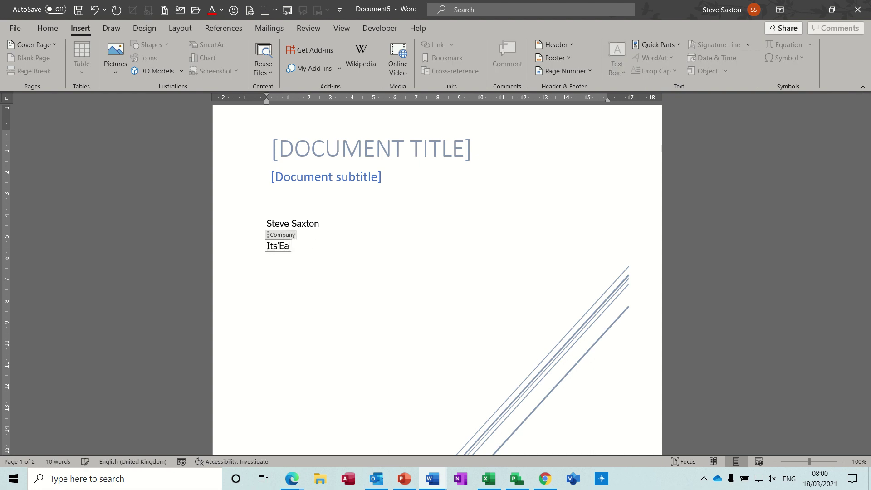
{"action": "type", "text": "ng"}
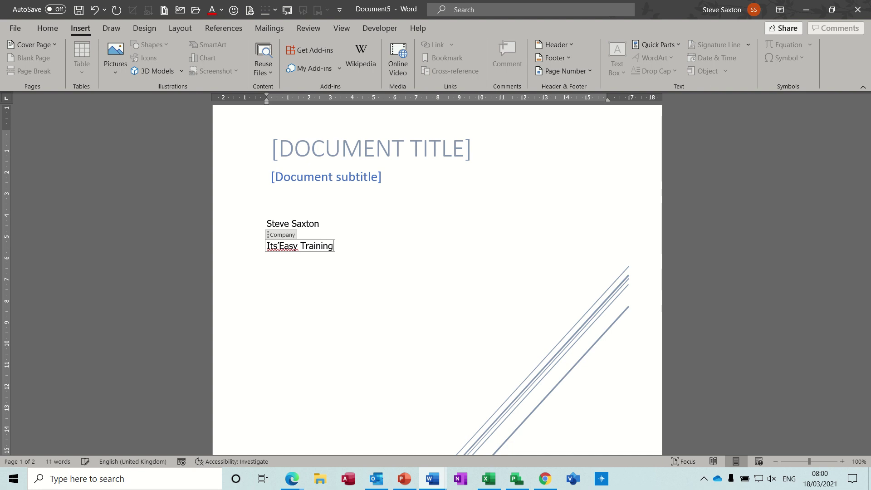
{"action": "left_click", "coordinate": [279, 245]}
{"action": "key", "text": "BackSpace"}
{"action": "key", "text": "BackSpace"}
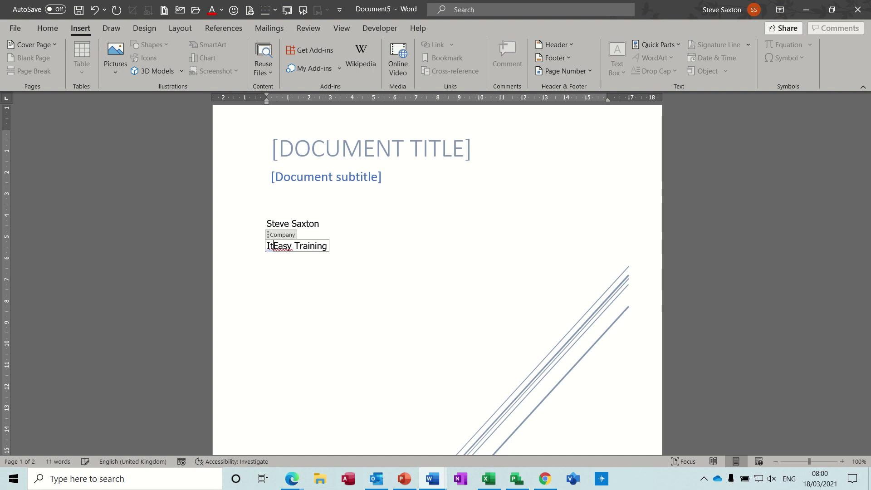
{"action": "type", "text": "'"}
{"action": "type", "text": "s"}
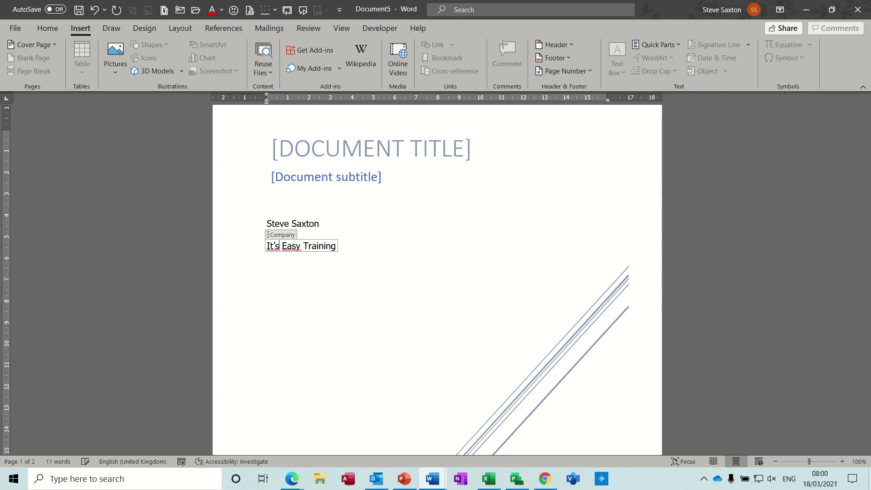
{"action": "left_click", "coordinate": [356, 266]}
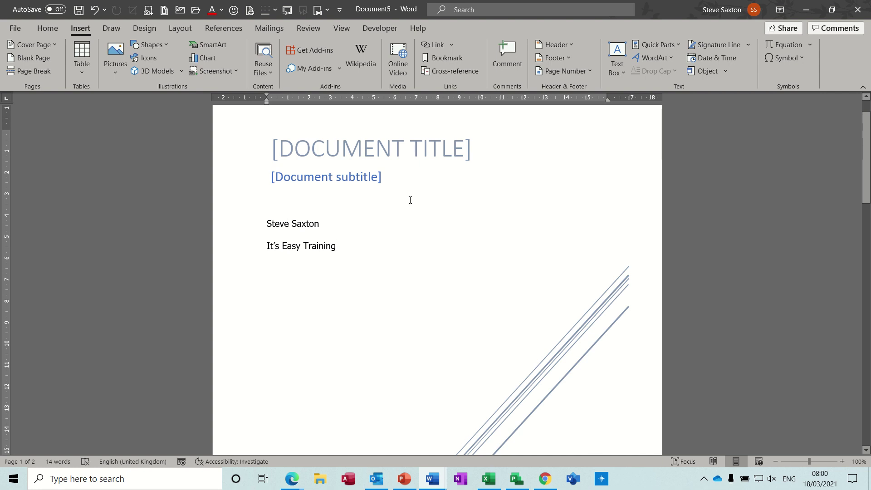
Step: Insert the intro AutoText entry on a new line below the company by expanding its name
{"action": "left_click", "coordinate": [679, 45]}
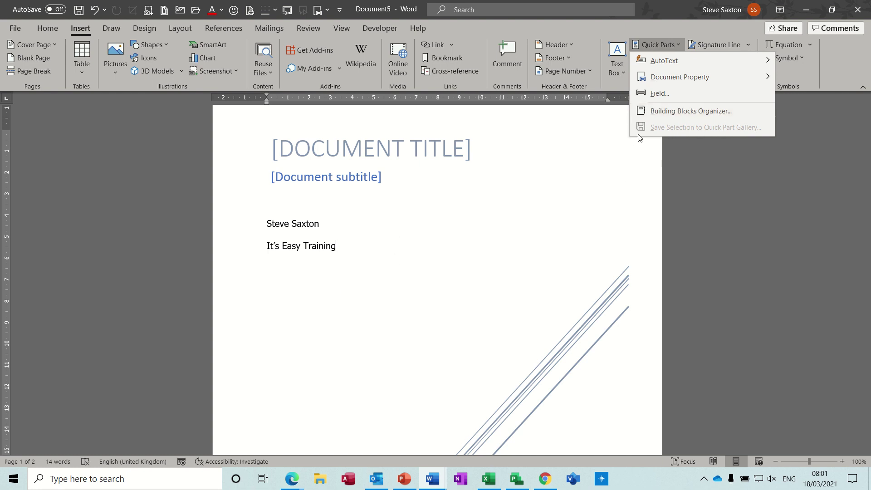
{"action": "left_click", "coordinate": [290, 287]}
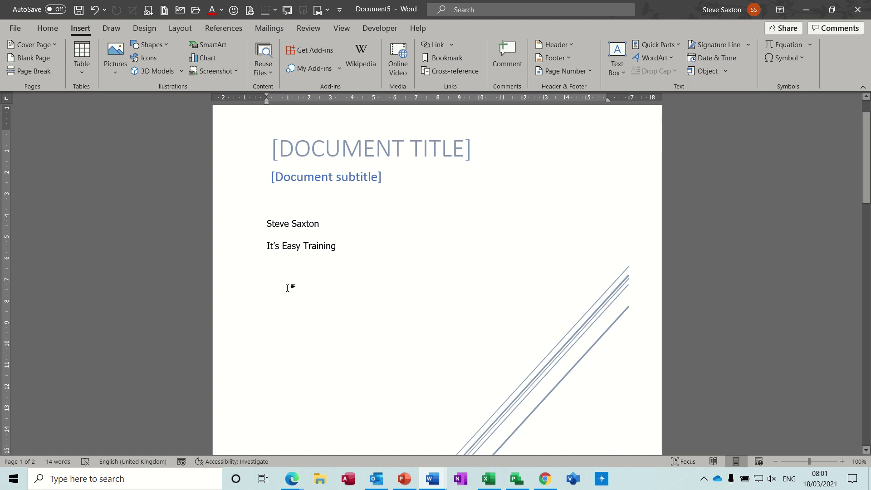
{"action": "left_click", "coordinate": [292, 306]}
{"action": "left_click", "coordinate": [369, 253]}
{"action": "key", "text": "Return"}
{"action": "type", "text": "intro"}
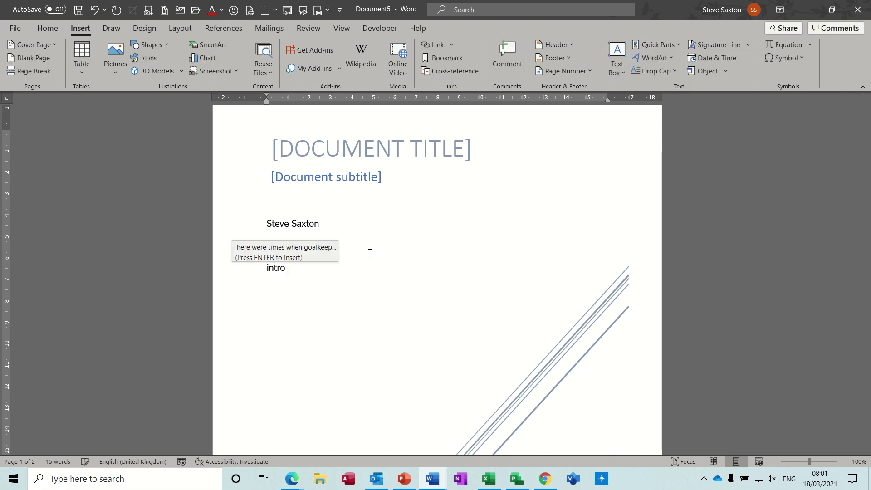
{"action": "key", "text": "Return"}
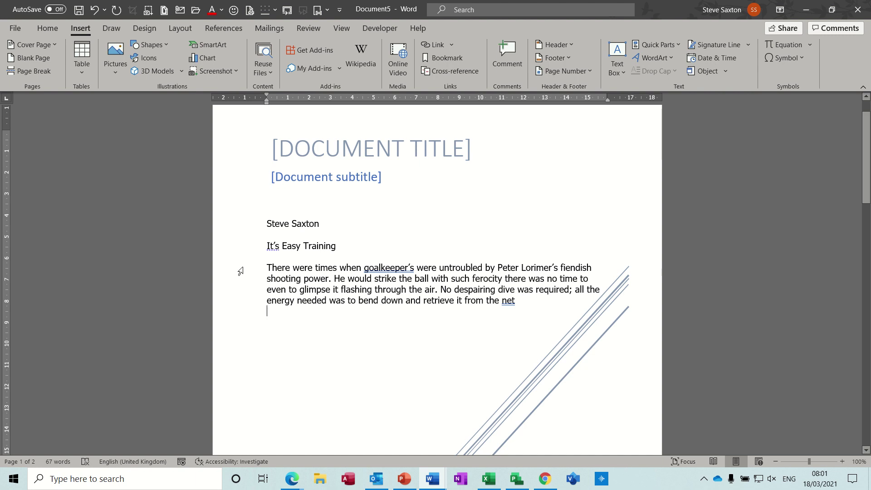
Step: Save the first two lines of the intro paragraph to the AutoText gallery as itseasy, in the General category
{"action": "left_click_drag", "start_coordinate": [241, 271], "coordinate": [240, 279]}
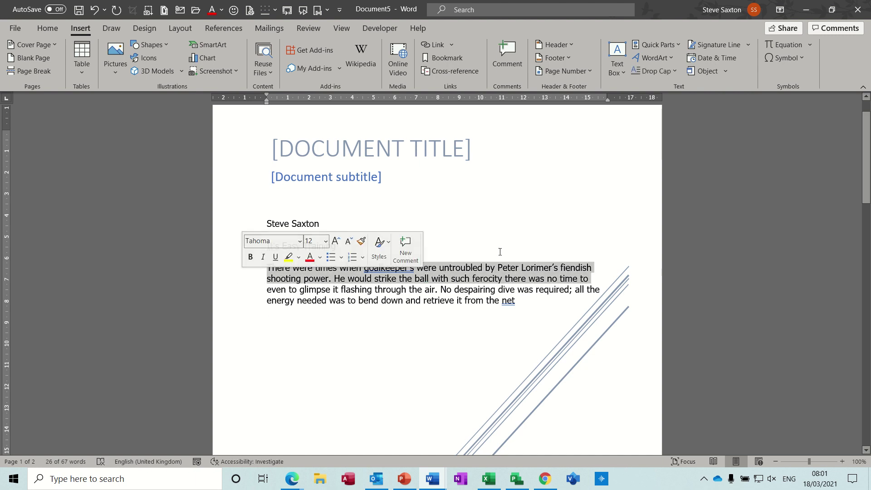
{"action": "left_click", "coordinate": [675, 45]}
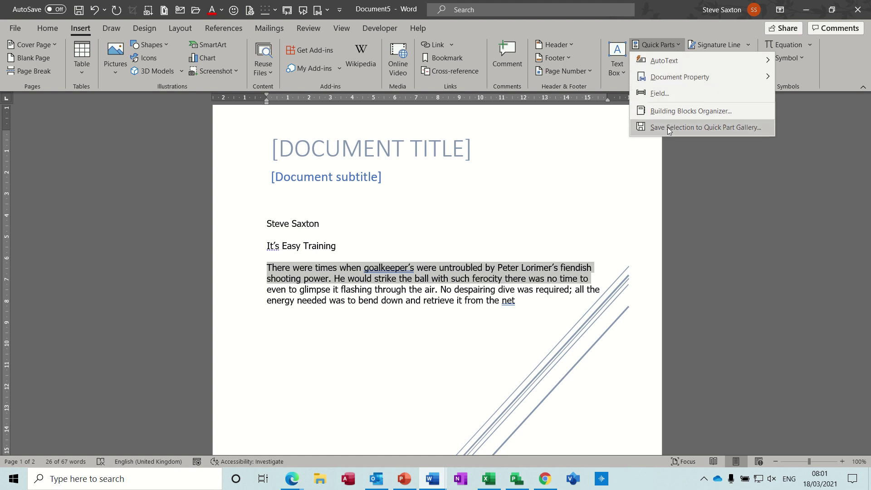
{"action": "mouse_move", "coordinate": [747, 58]}
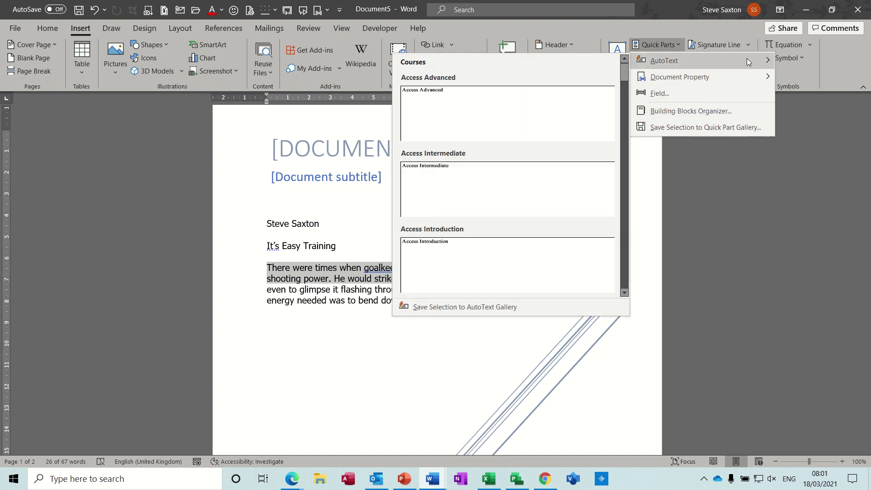
{"action": "left_click", "coordinate": [496, 307]}
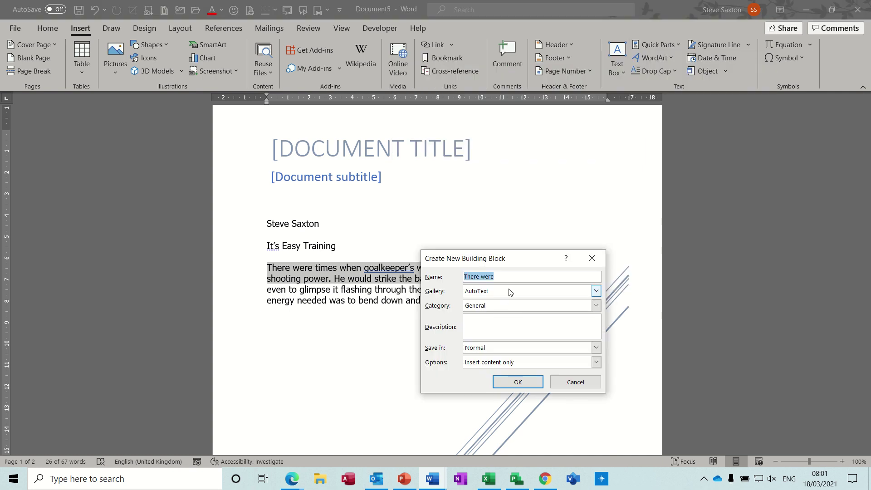
{"action": "type", "text": "its"}
{"action": "key", "text": "BackSpace"}
{"action": "key", "text": "BackSpace"}
{"action": "key", "text": "BackSpace"}
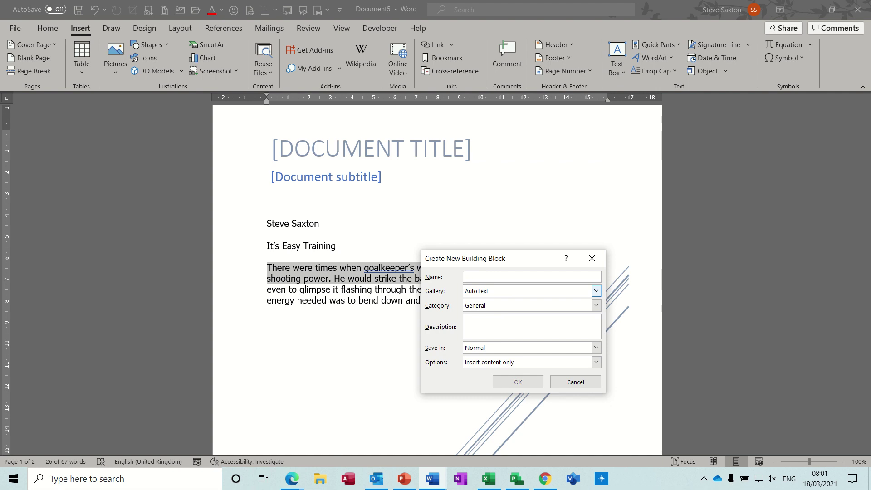
{"action": "type", "text": "itseasy"}
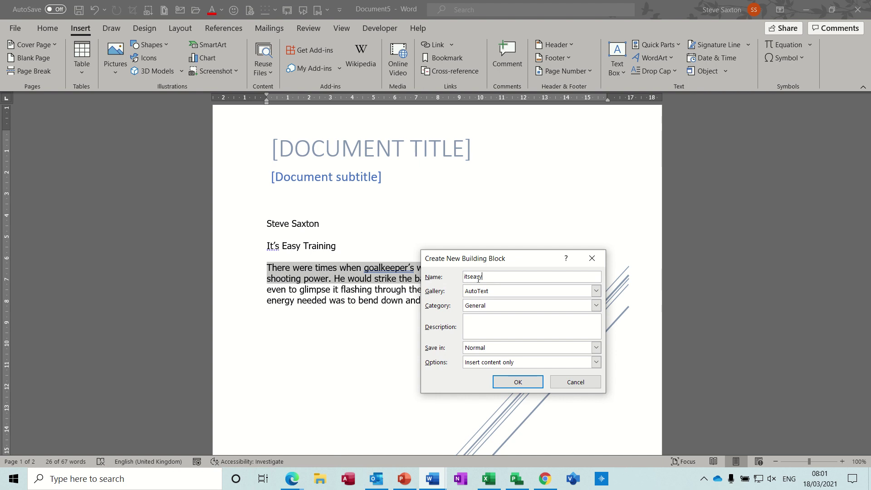
{"action": "key", "text": "BackSpace"}
{"action": "left_click", "coordinate": [517, 382]}
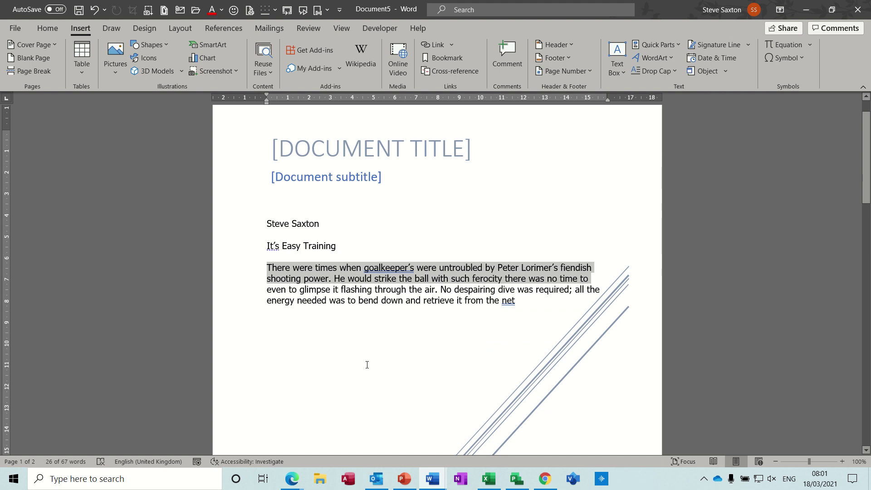
Step: Insert the itseasy AutoText entry on the second page, after the cover page, by expanding its name
{"action": "left_click", "coordinate": [342, 355]}
{"action": "key", "text": "ctrl+Return"}
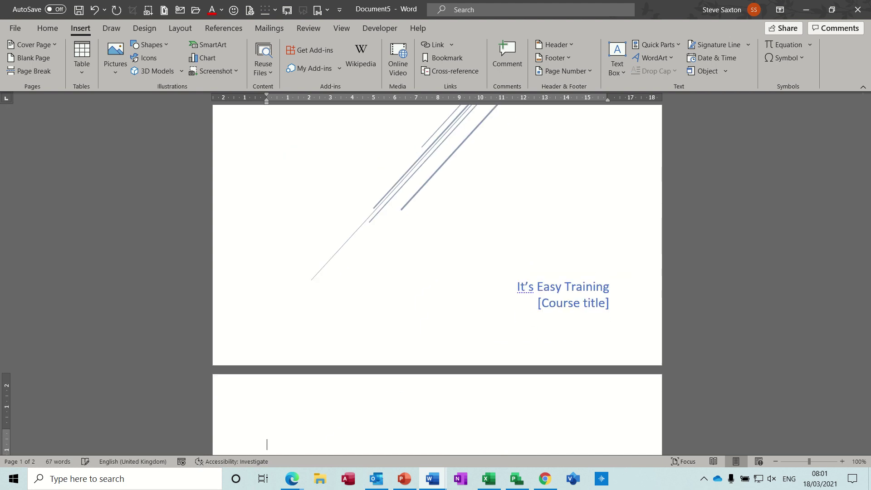
{"action": "type", "text": "itseasy"}
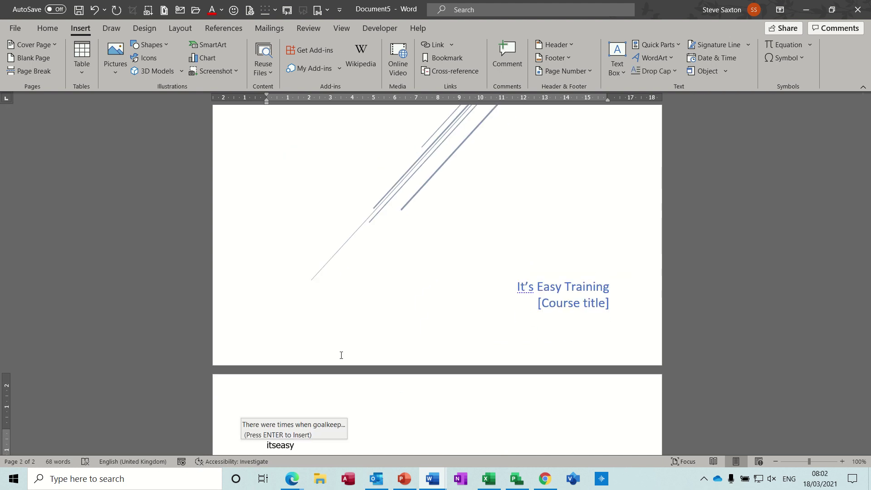
{"action": "key", "text": "Return"}
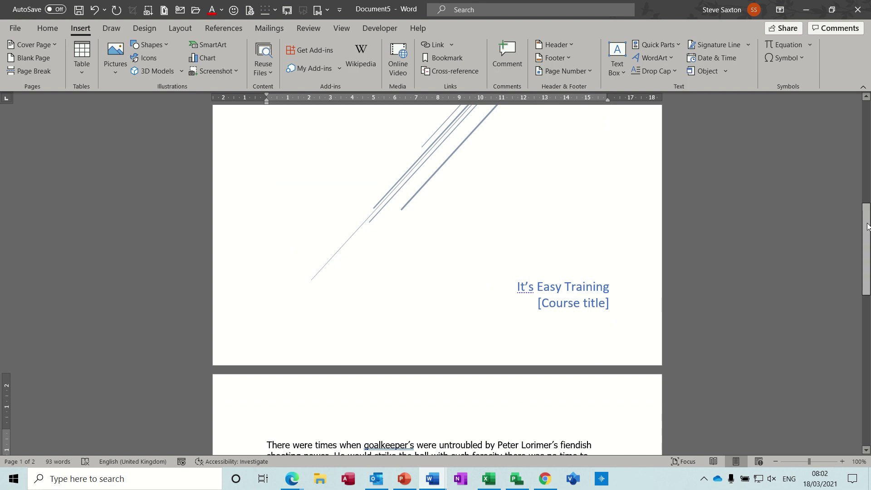
{"action": "left_click_drag", "start_coordinate": [867, 227], "coordinate": [867, 262]}
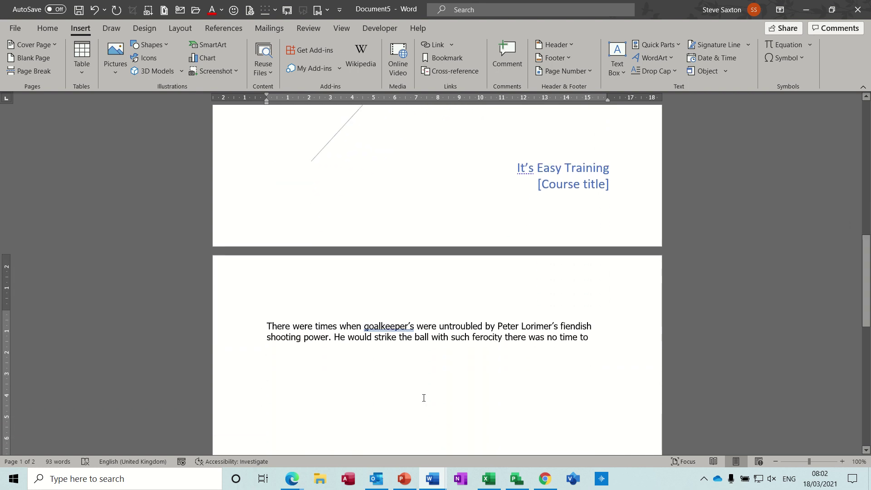
Step: Review the saved entries in the Building Blocks Organizer, close it and return to the cover page
{"action": "left_click", "coordinate": [677, 46]}
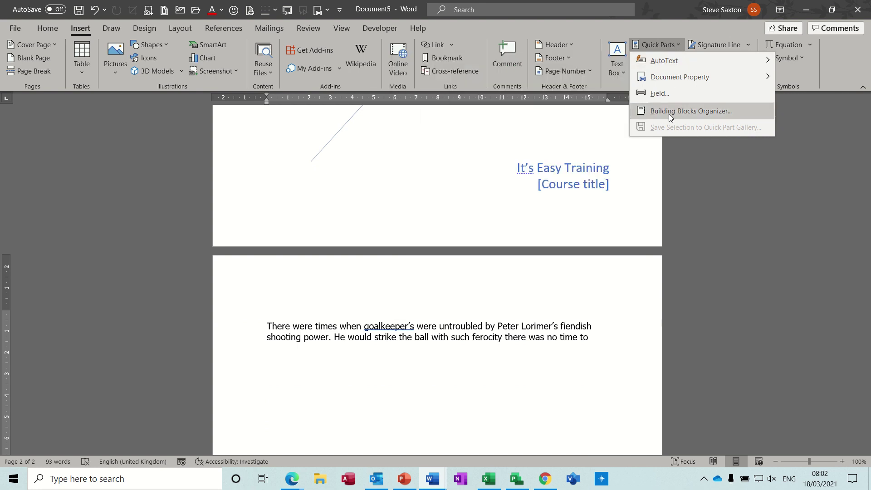
{"action": "left_click", "coordinate": [667, 111]}
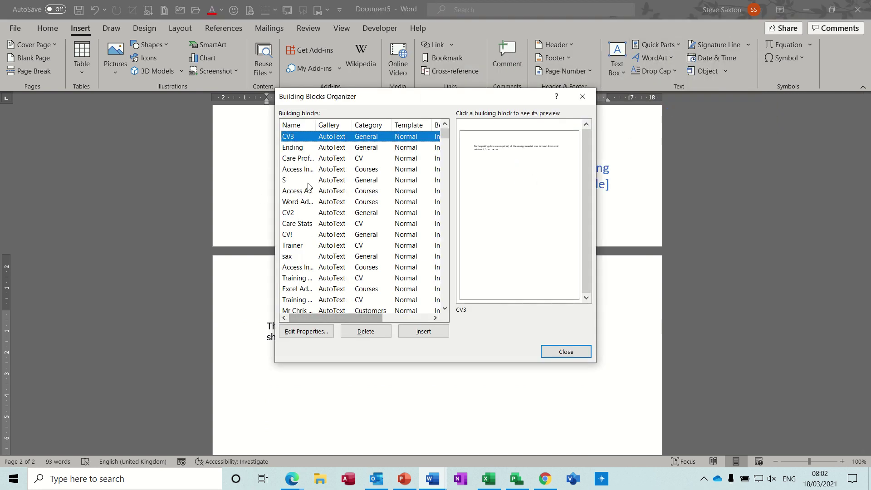
{"action": "left_click", "coordinate": [562, 353]}
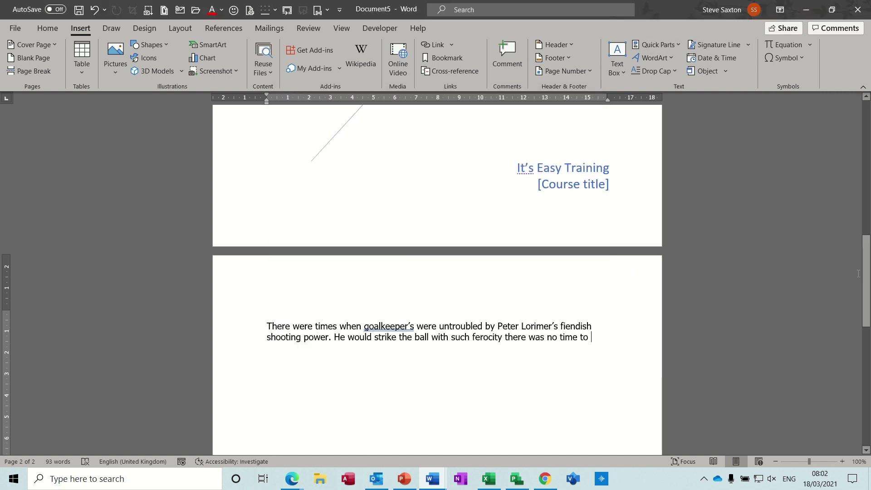
{"action": "left_click_drag", "start_coordinate": [865, 274], "coordinate": [867, 134]}
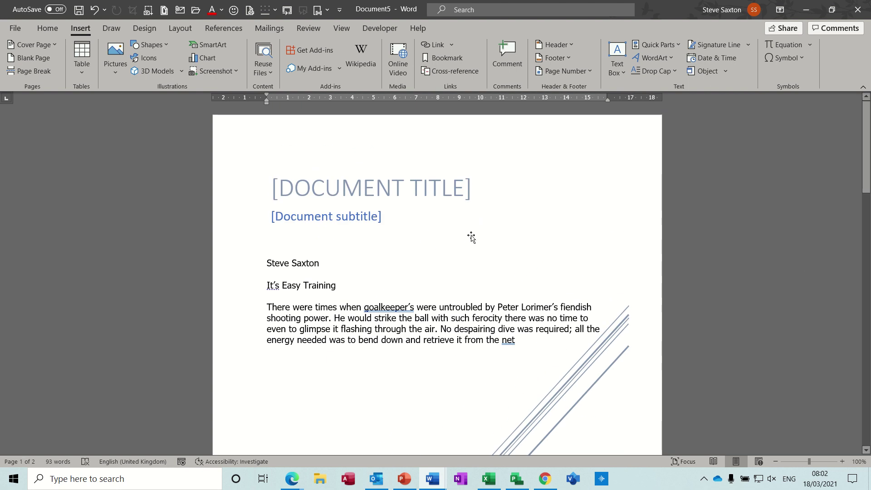